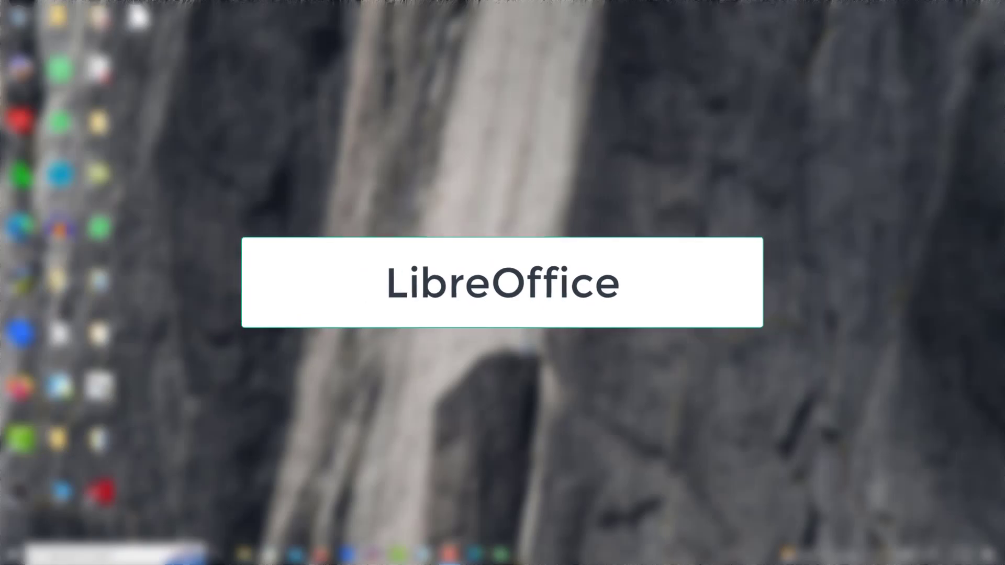
Step: Switch to Firefox, search the web for libreoffice, and open the official LibreOffice site's download page
click(322, 556)
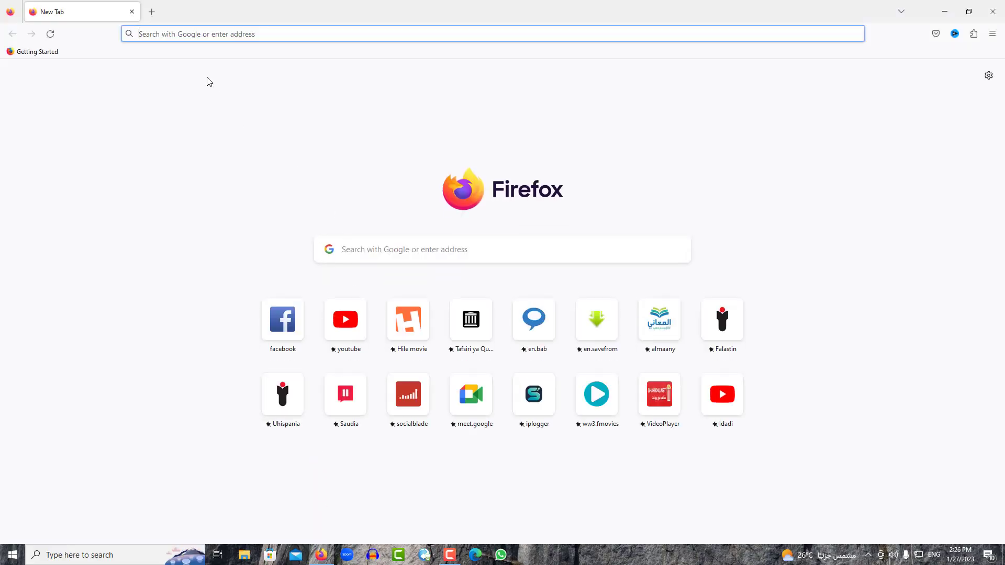
text(lip)
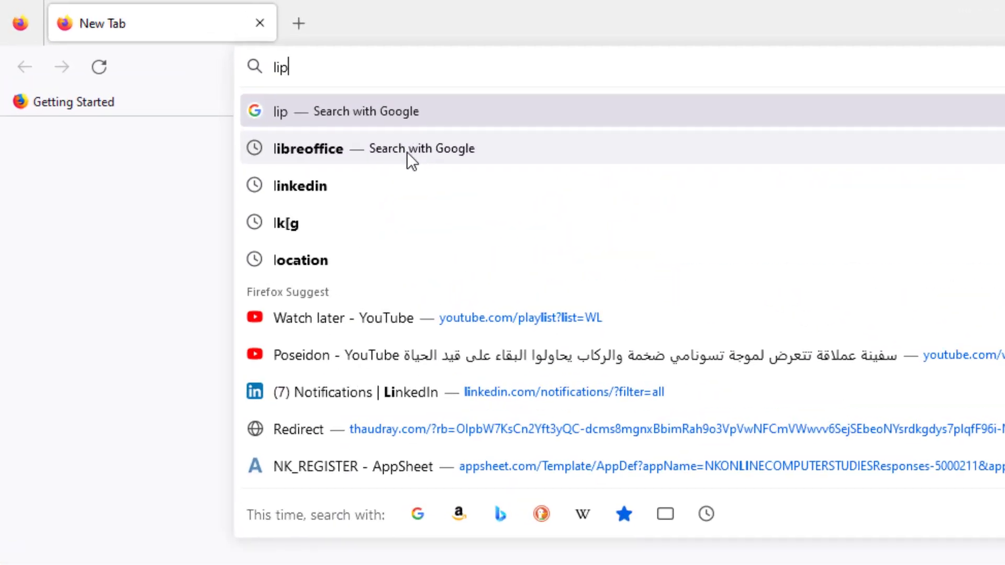
key(BackSpace)
text(bre)
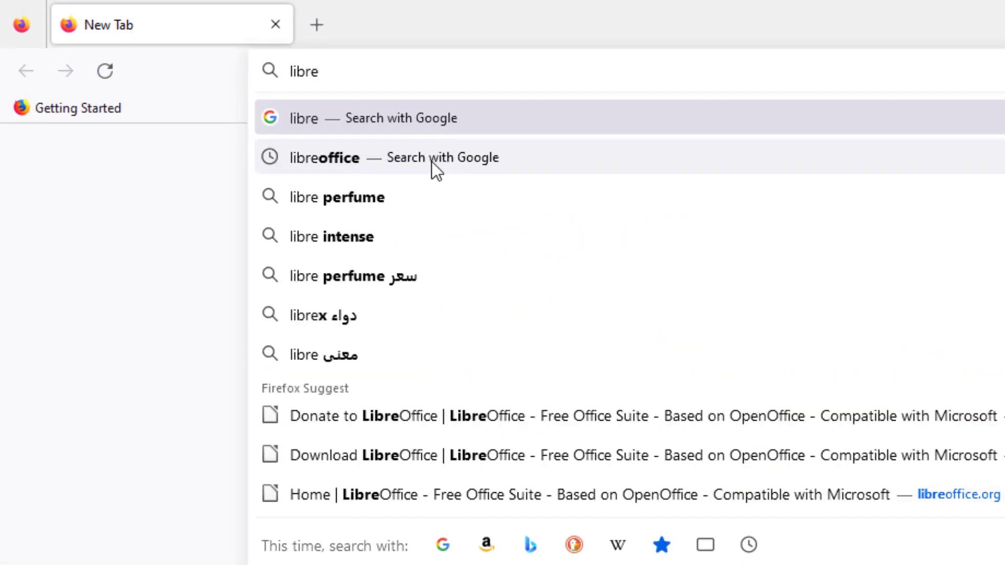
click(399, 148)
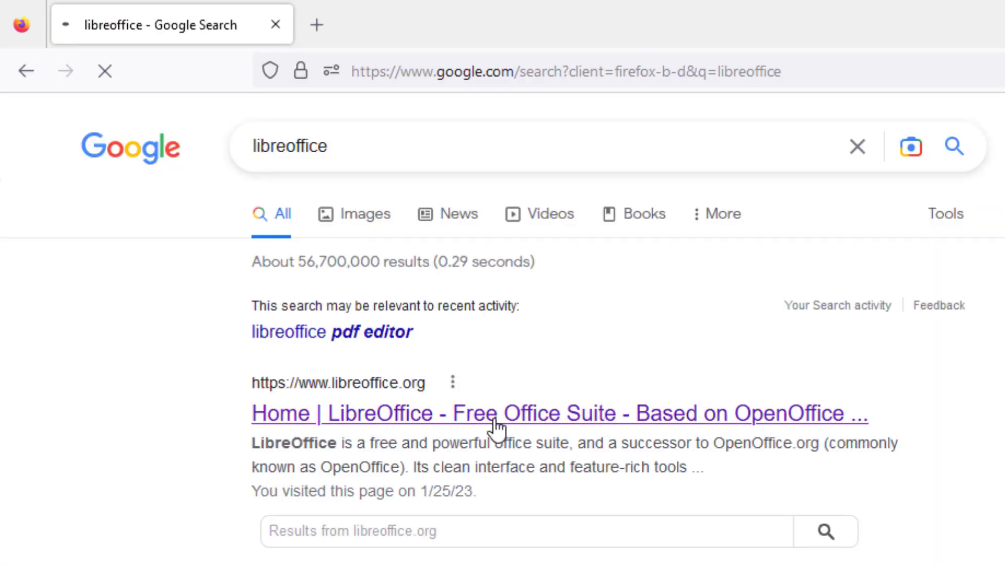
click(470, 416)
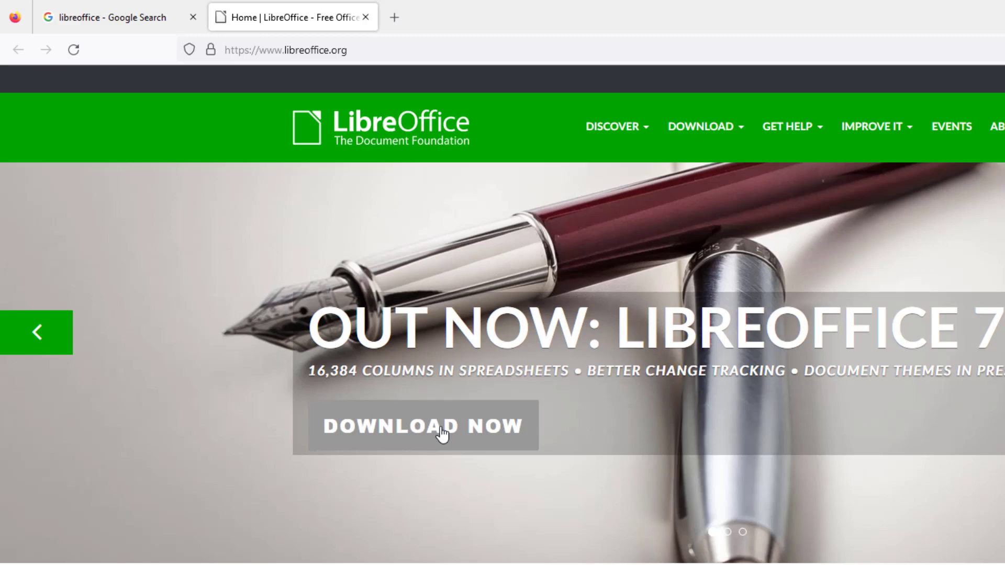
click(441, 432)
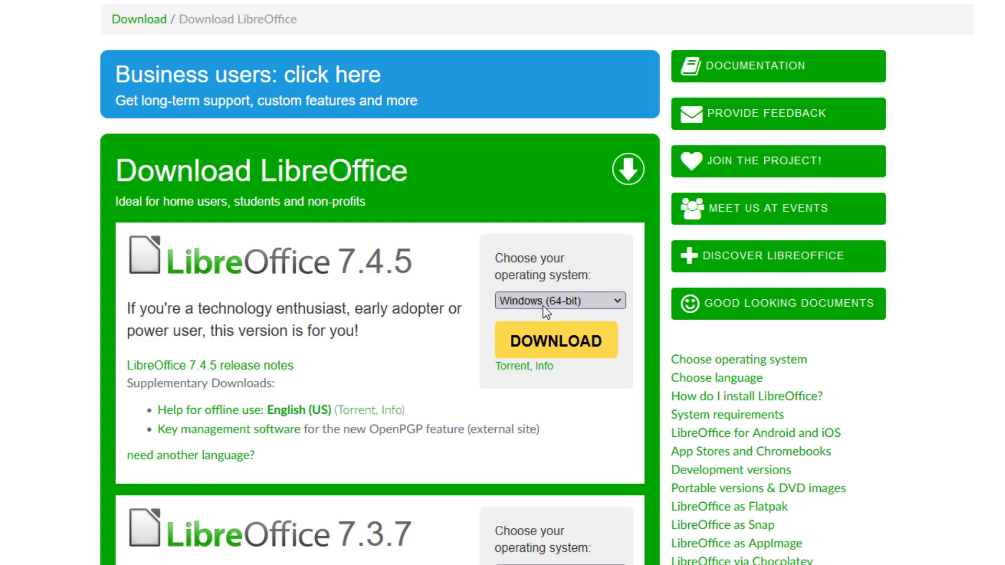
Step: Examine the operating system options offered for the LibreOffice 7.4.5 download
click(545, 311)
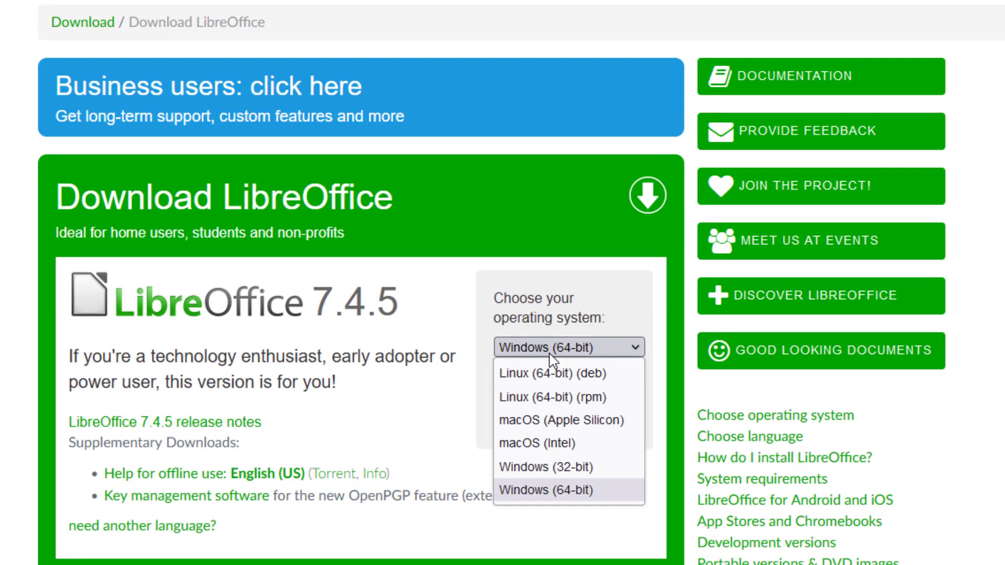
click(550, 354)
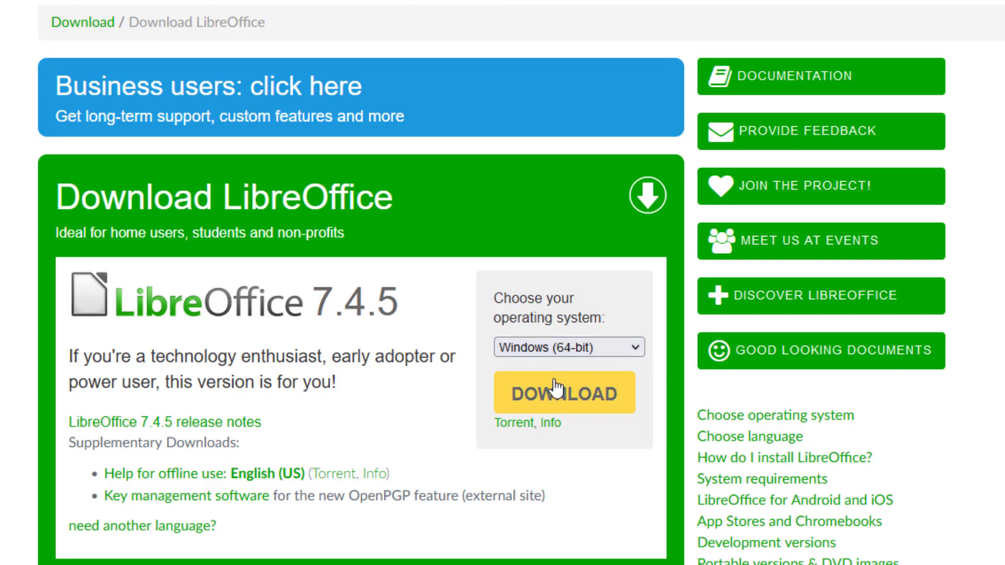
click(567, 359)
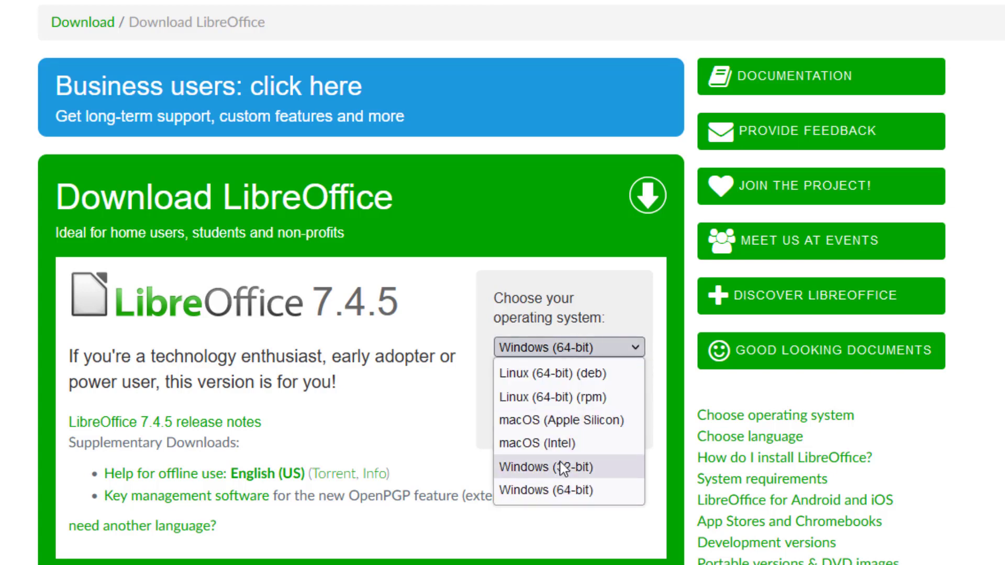
click(604, 355)
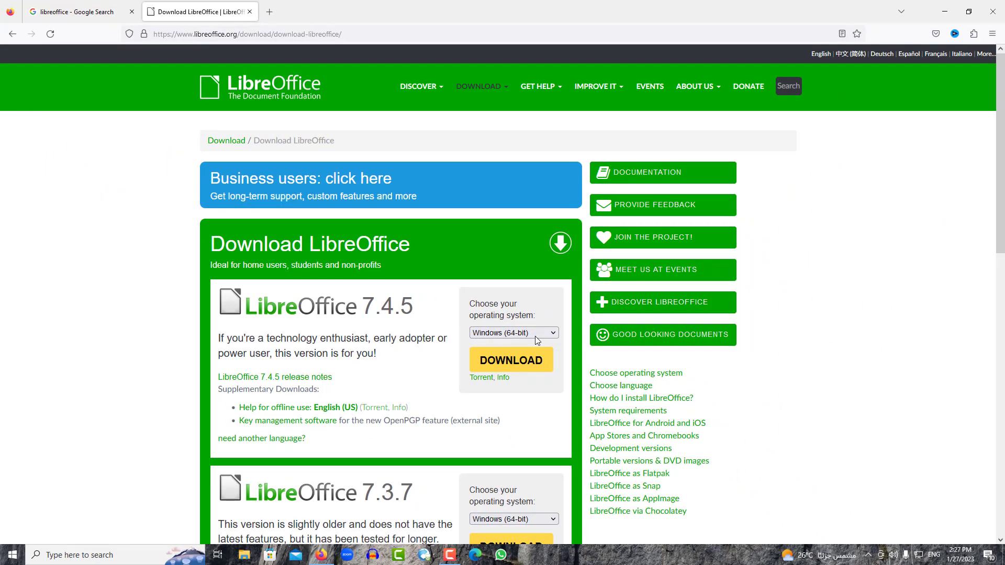
Step: Show the desktop and open the properties of This PC
key(super+d)
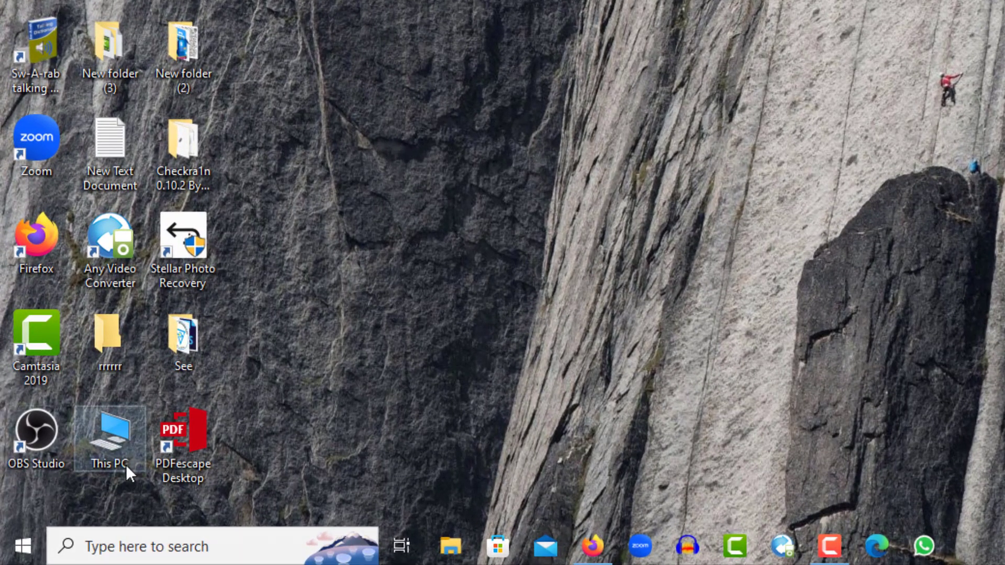
right_click(126, 463)
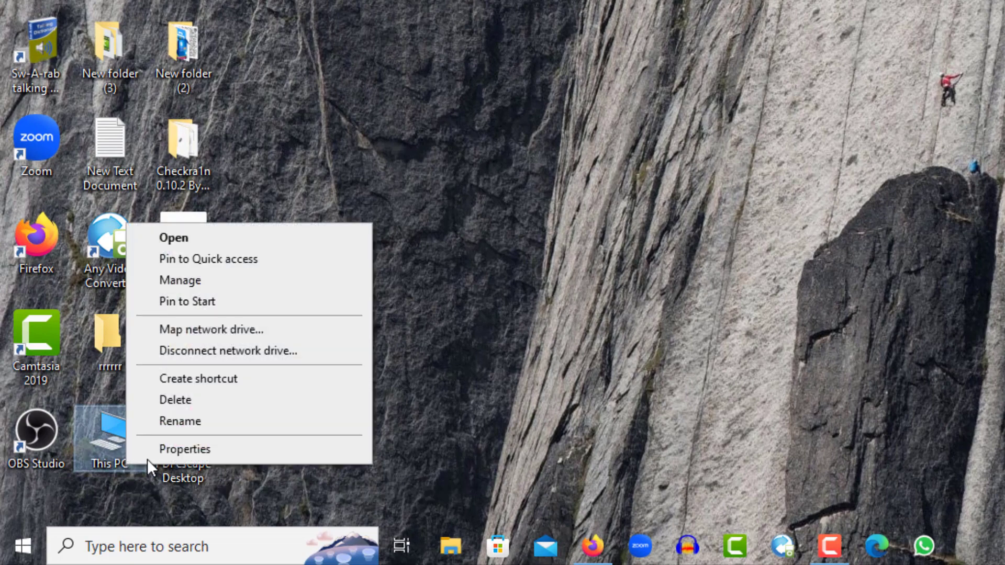
click(219, 451)
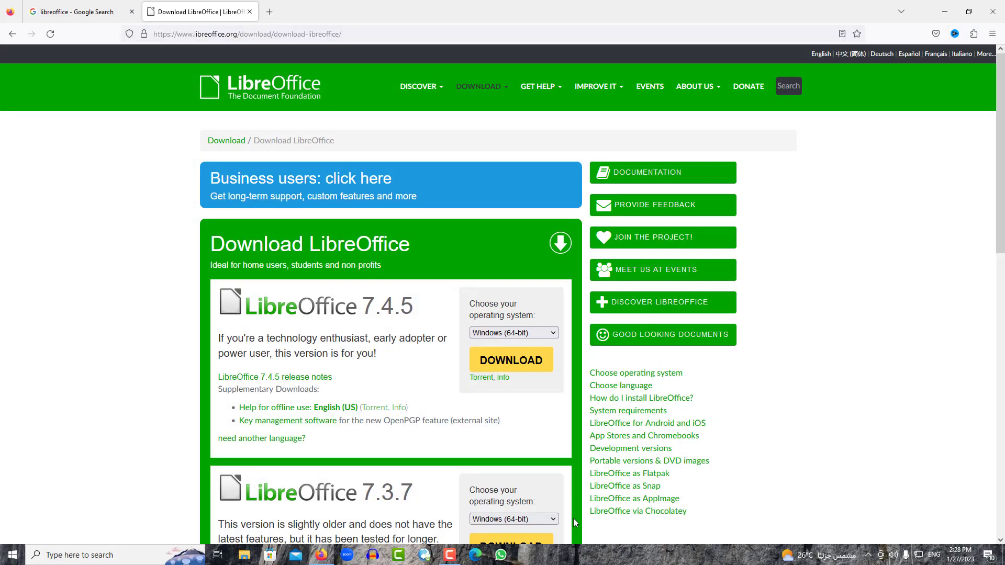
Step: Minimize the browser and launch LibreOffice 7.4 from the desktop
click(937, 9)
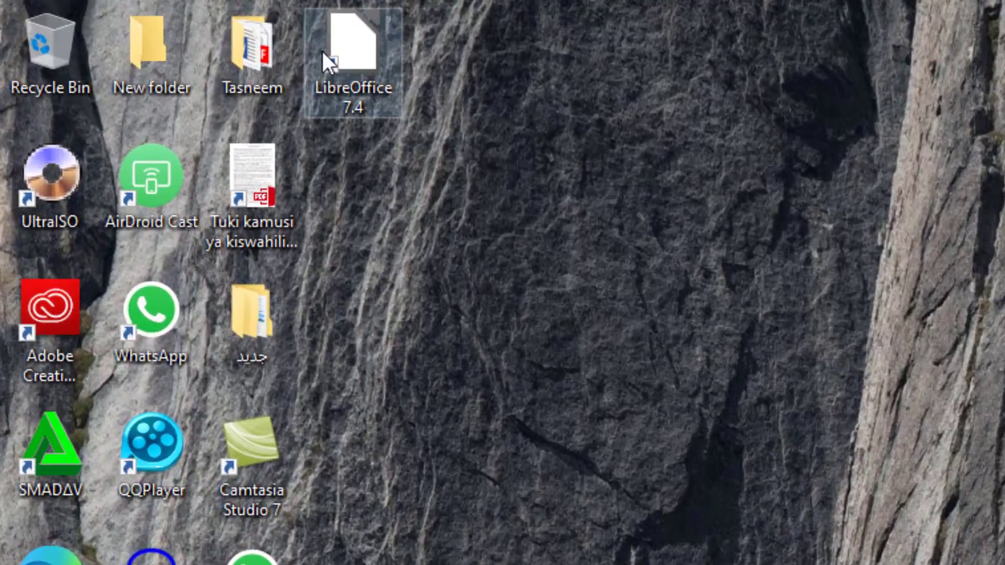
double_click(368, 62)
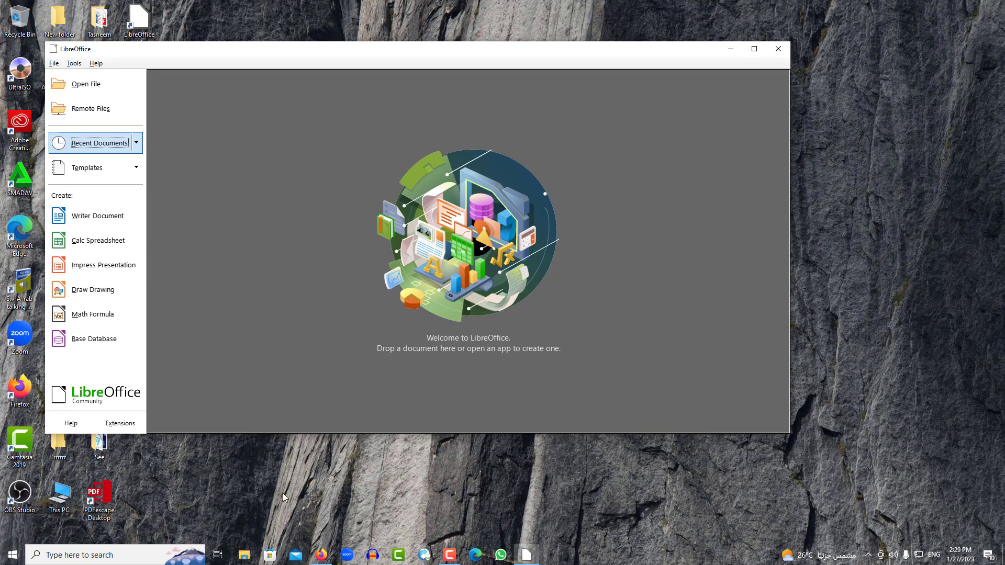
Step: Return to Firefox and search for "Tanzania history pdf" in a new tab
click(320, 555)
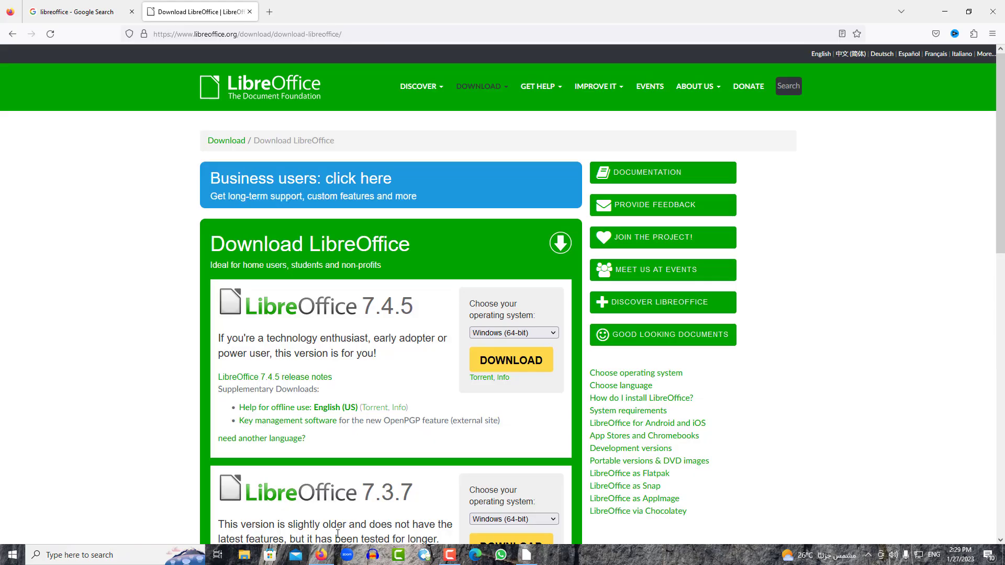
click(269, 13)
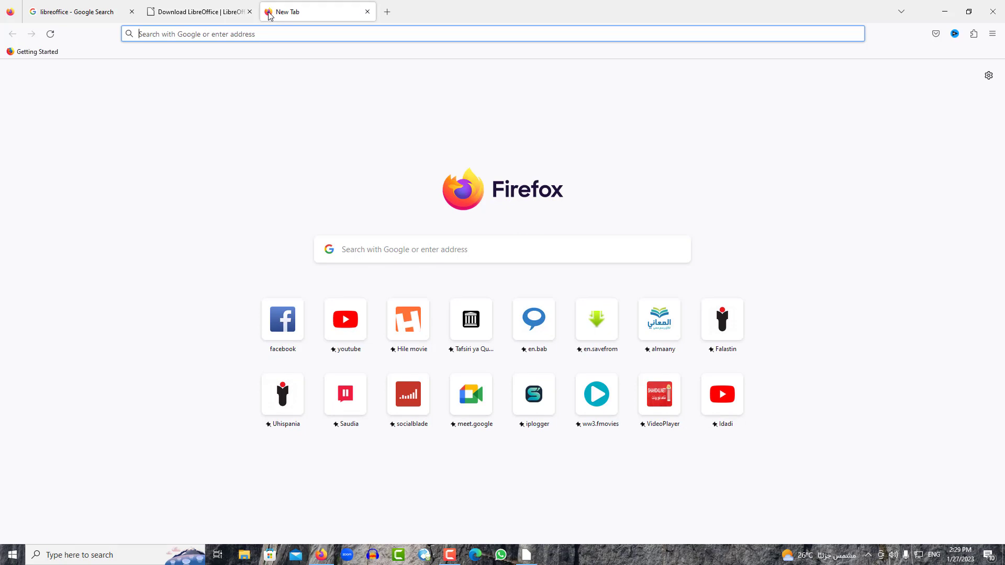
text(Tanz)
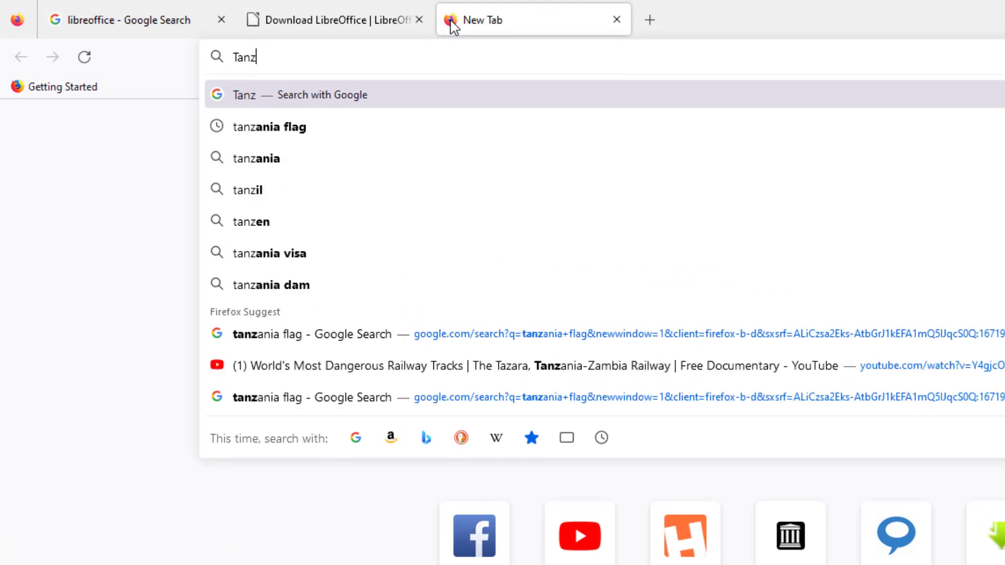
text(ania)
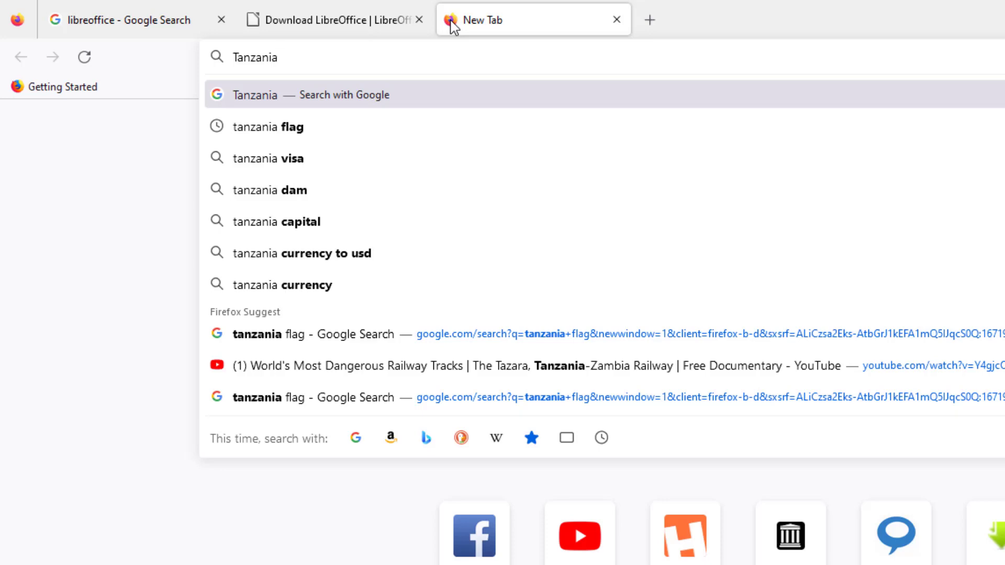
text(p)
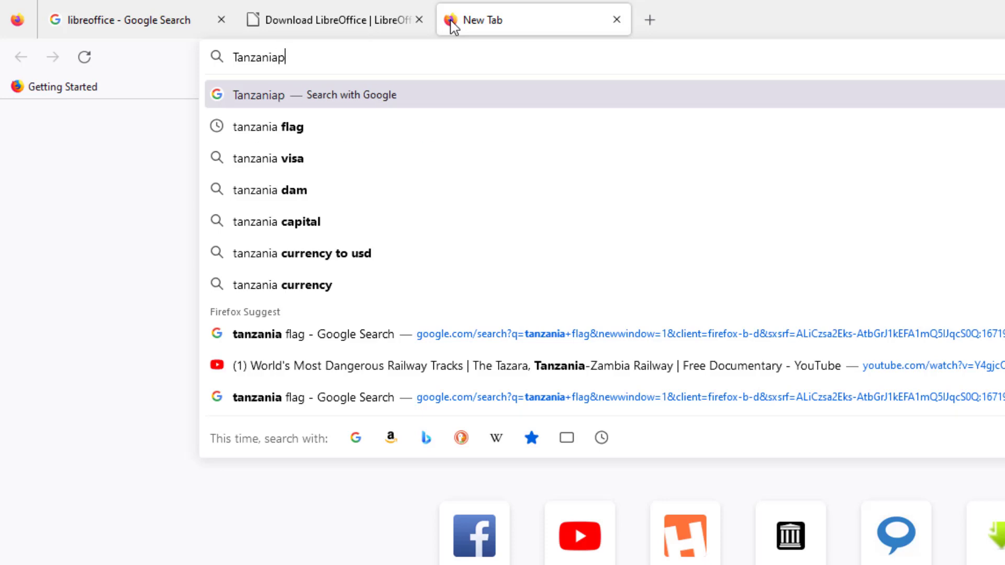
text(df)
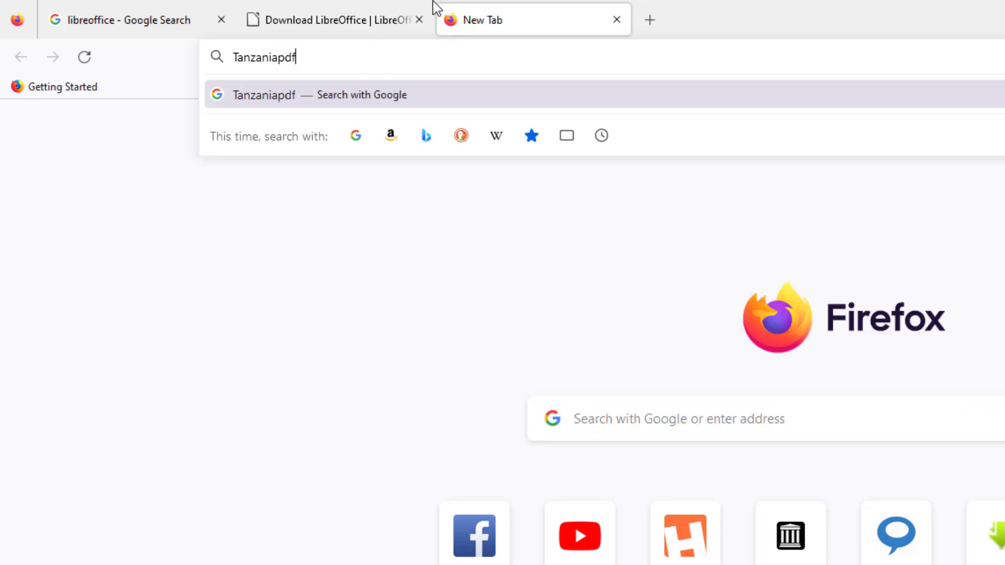
click(280, 58)
text(his)
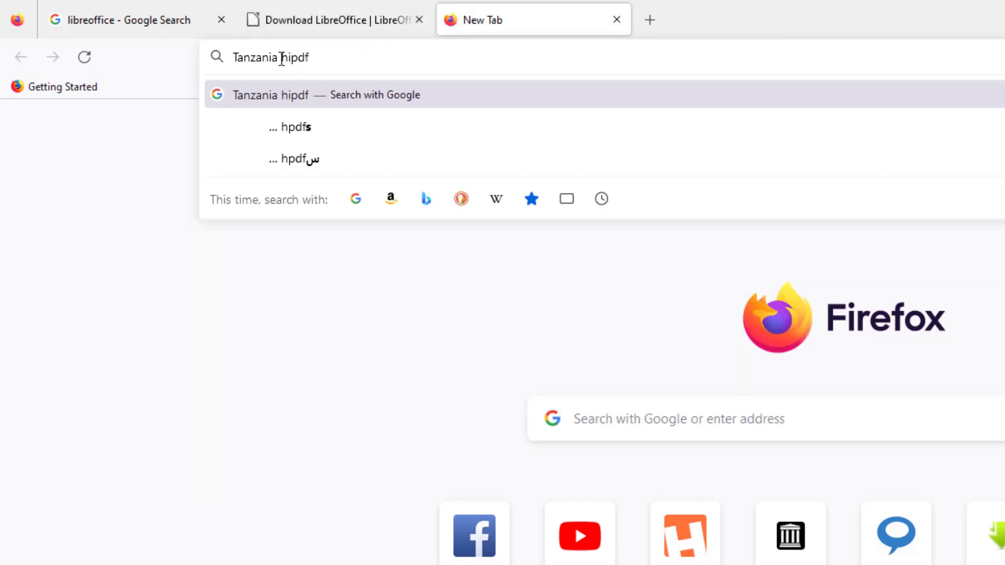
text(tory)
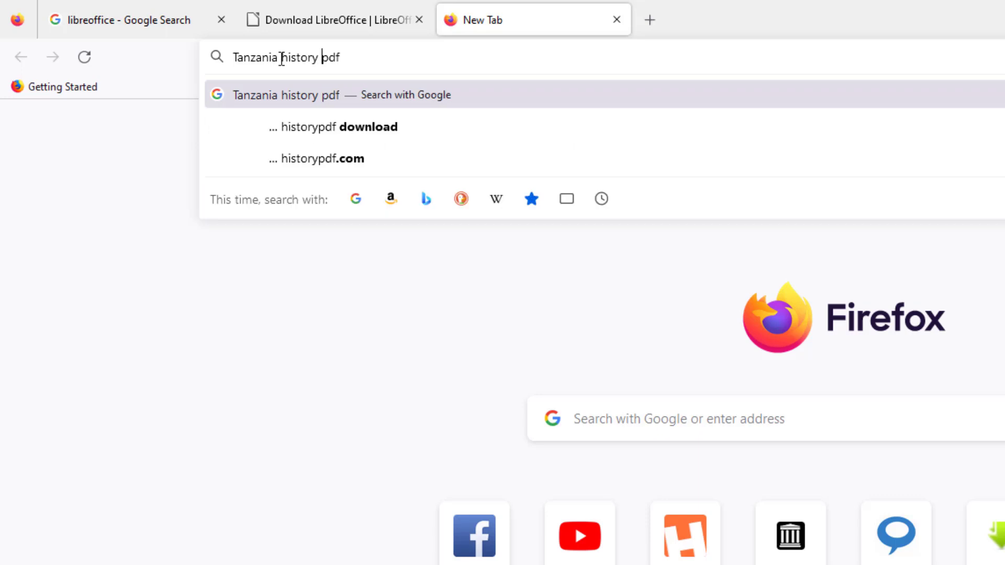
key(Return)
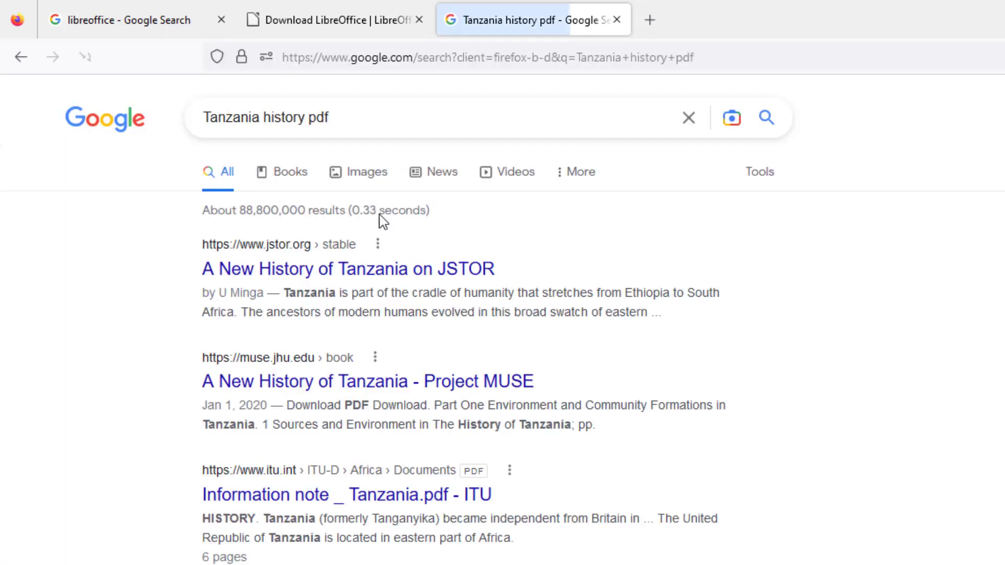
Step: Open the JSTOR result for A New History of Tanzania and look through the book's page
click(393, 285)
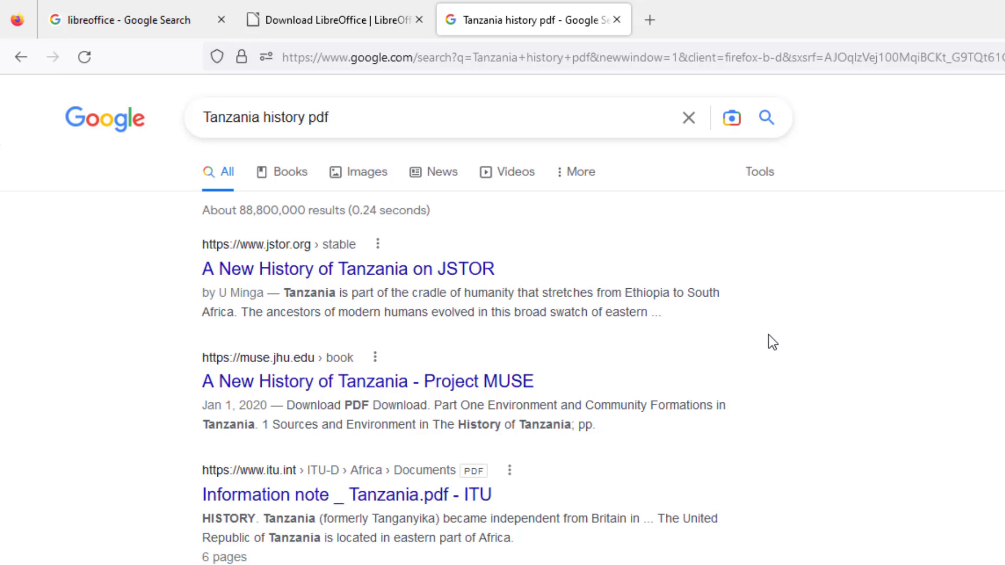
click(330, 270)
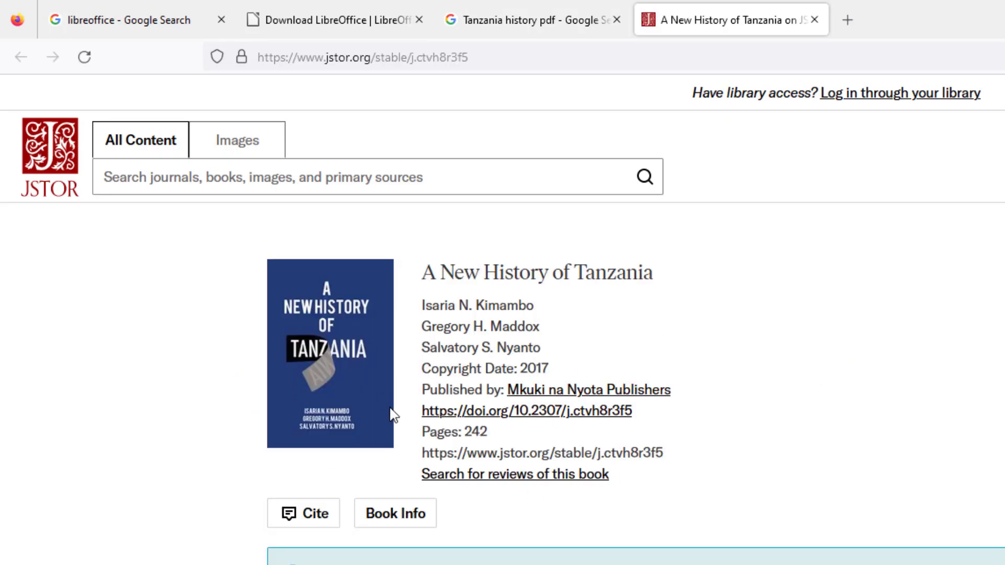
scroll(885, 560, down, 3)
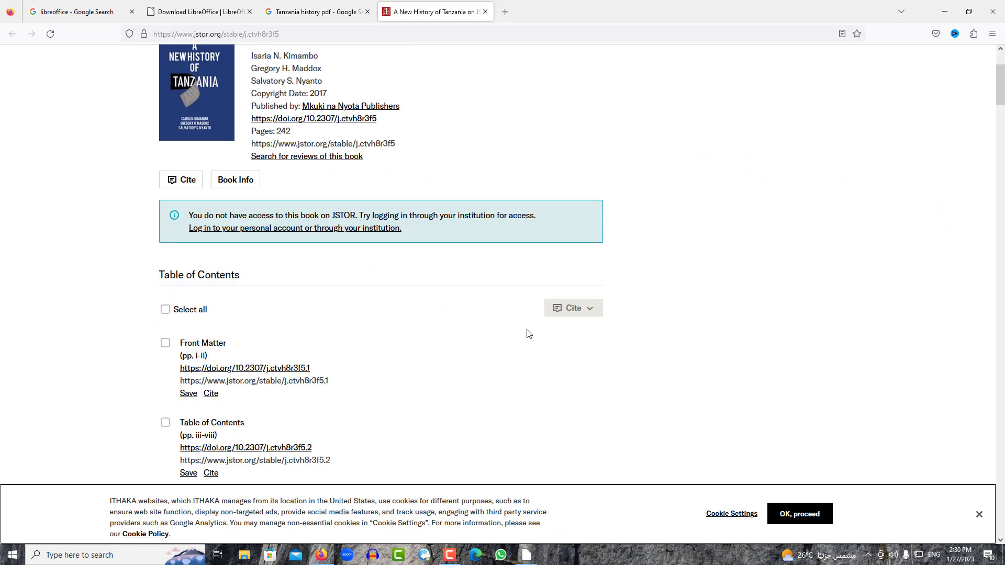
scroll(528, 334, down, 10)
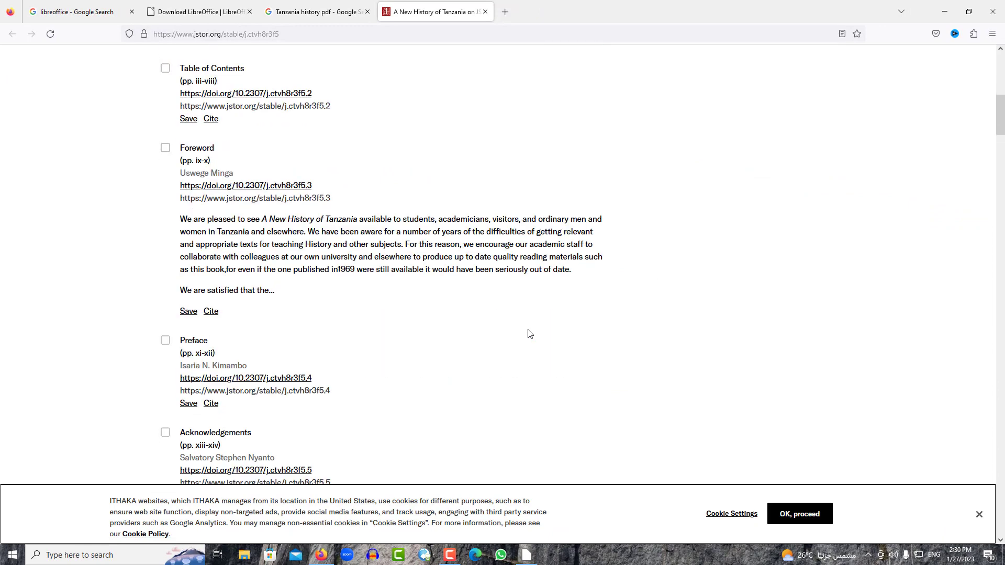
scroll(504, 317, up, 15)
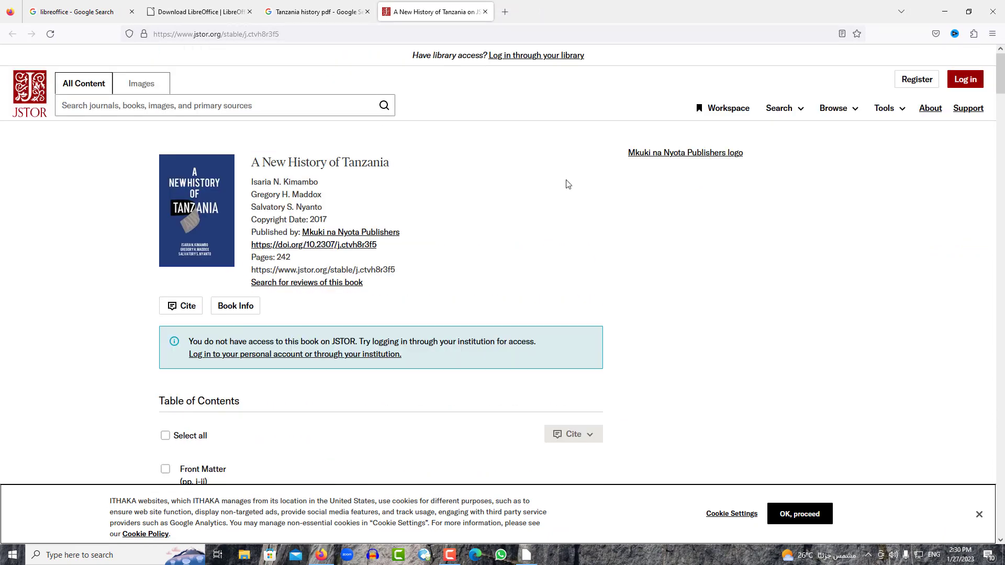
Step: Return to the Google results and change the search query to "Tanzania history.pdf"
click(296, 7)
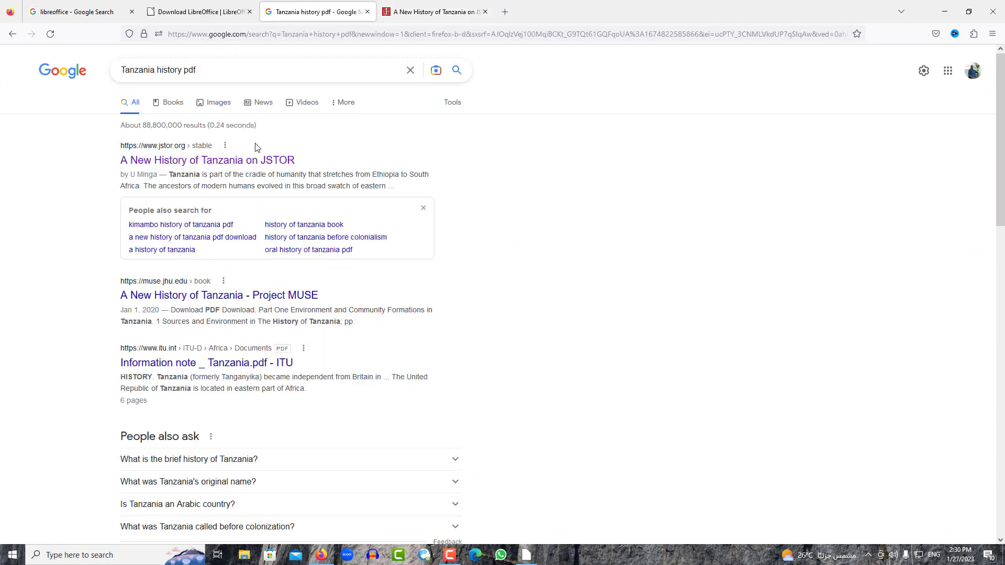
click(183, 69)
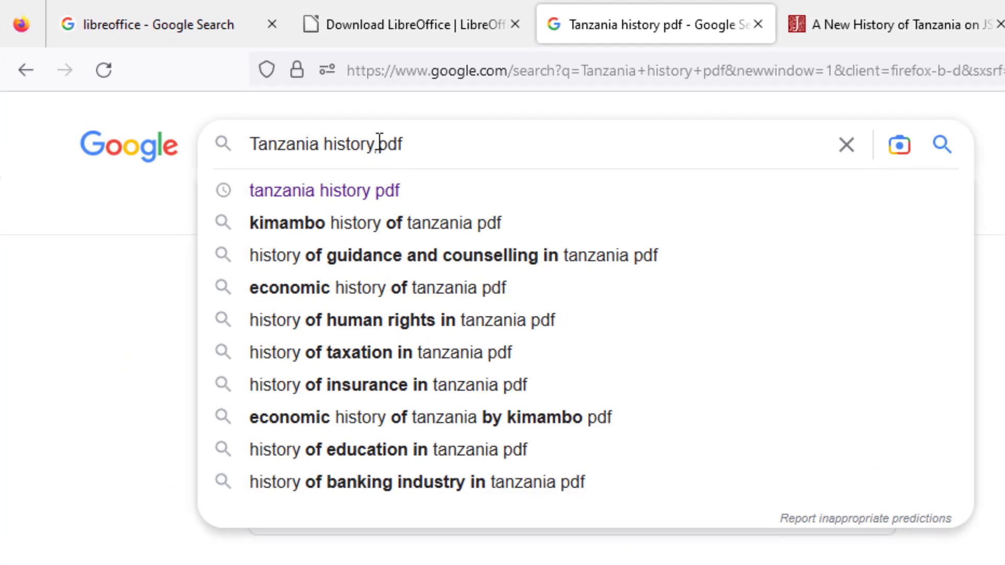
click(379, 142)
key(BackSpace)
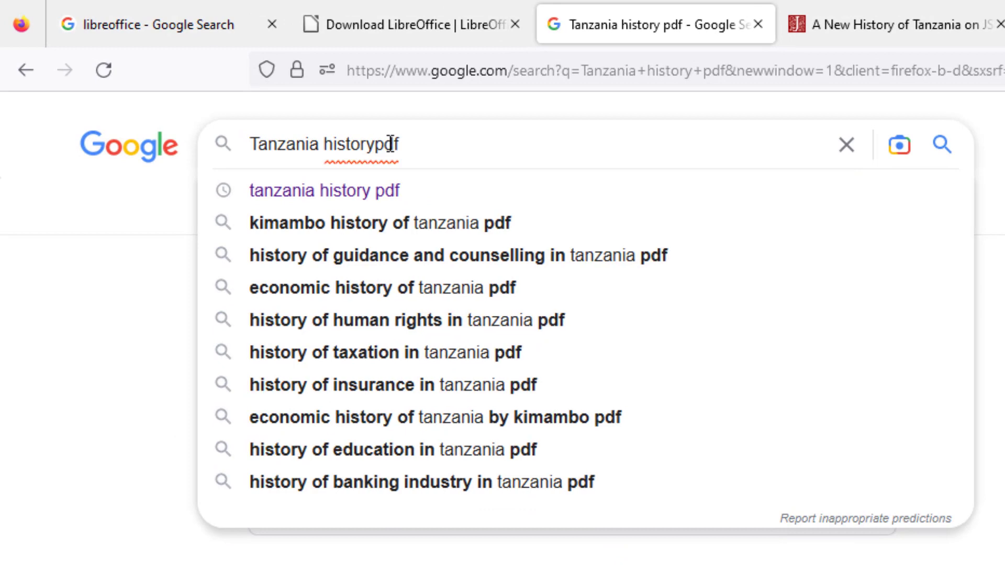
text(.)
key(Return)
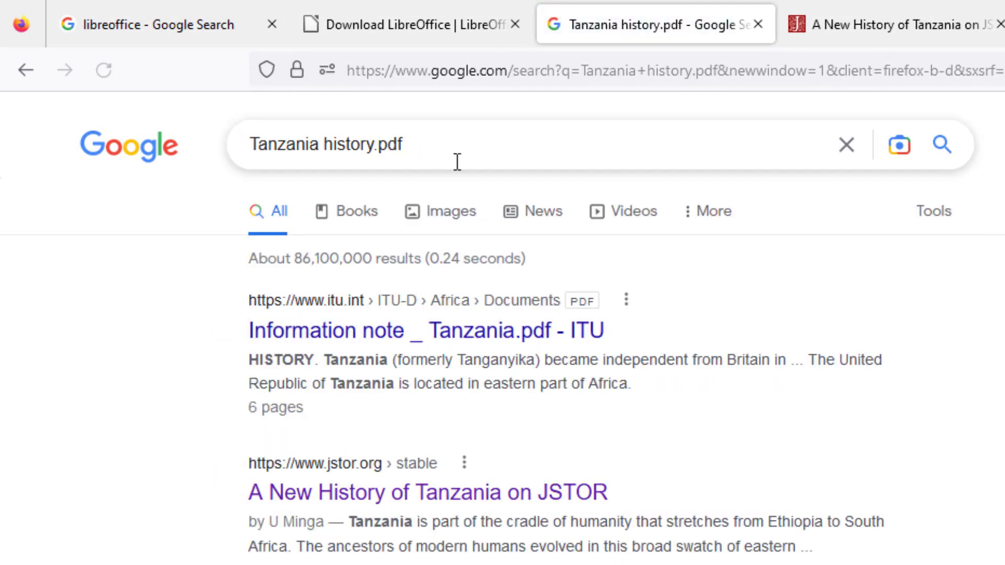
Step: Open the ITU result "Information note _ Tanzania.pdf" and save the PDF to the Downloads folder
click(464, 329)
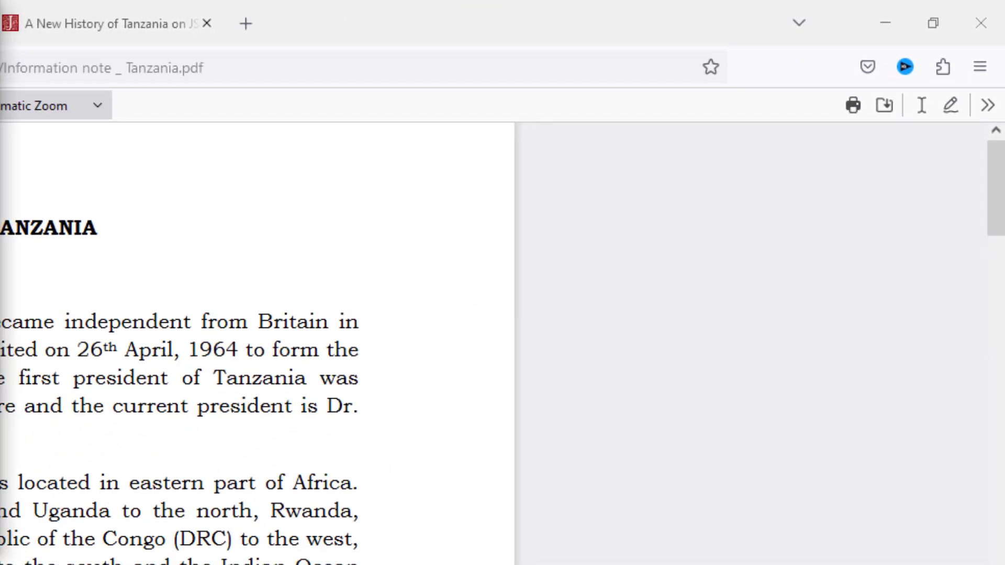
click(884, 105)
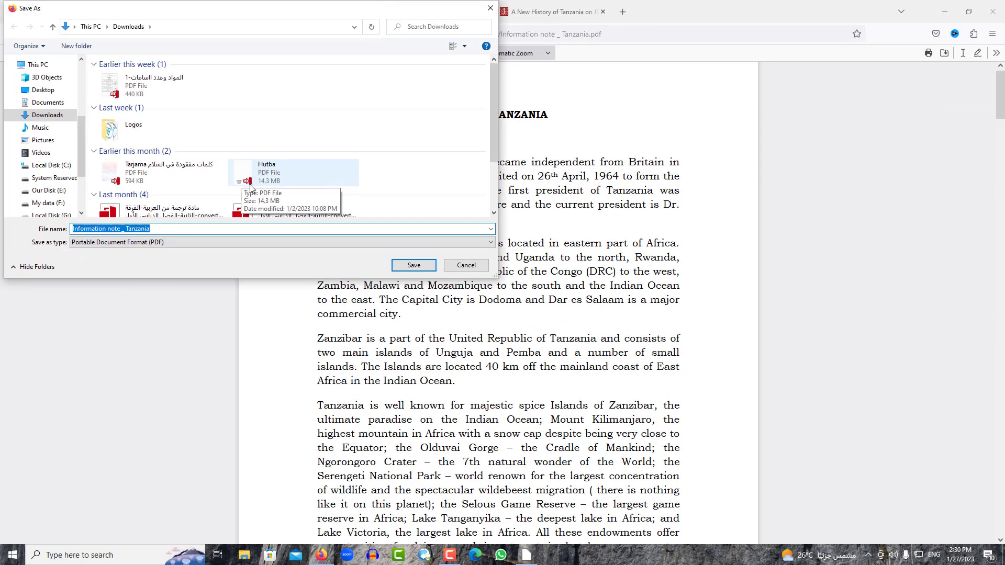
click(414, 266)
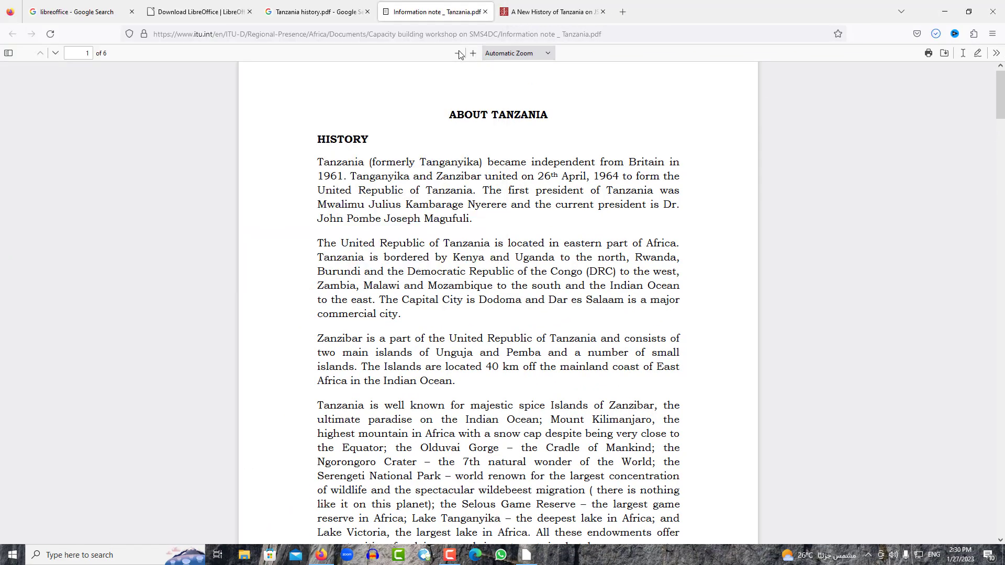
Step: Close the PDF, JSTOR, Tanzania search and LibreOffice download tabs, and open a new blank tab
click(486, 12)
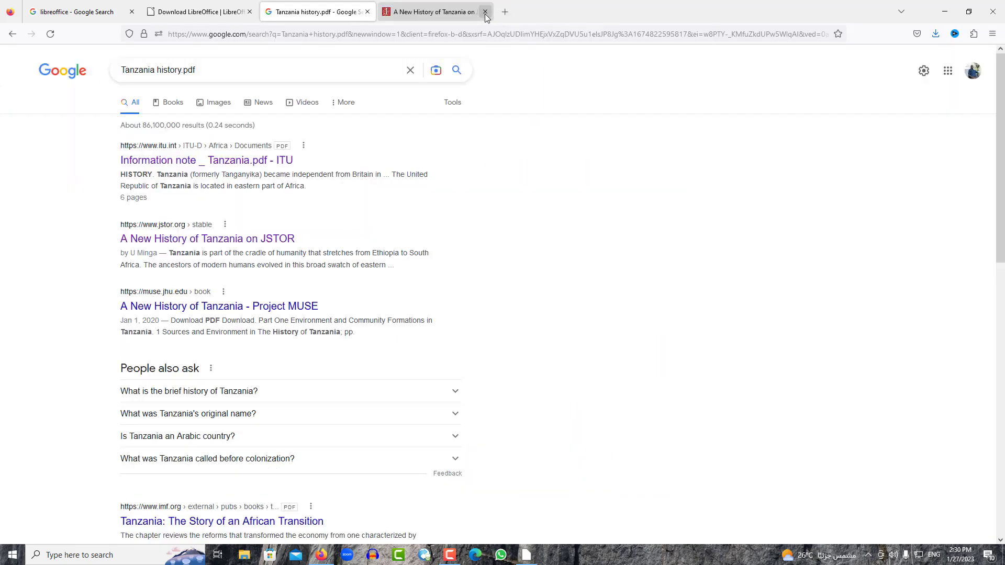
click(486, 12)
click(367, 12)
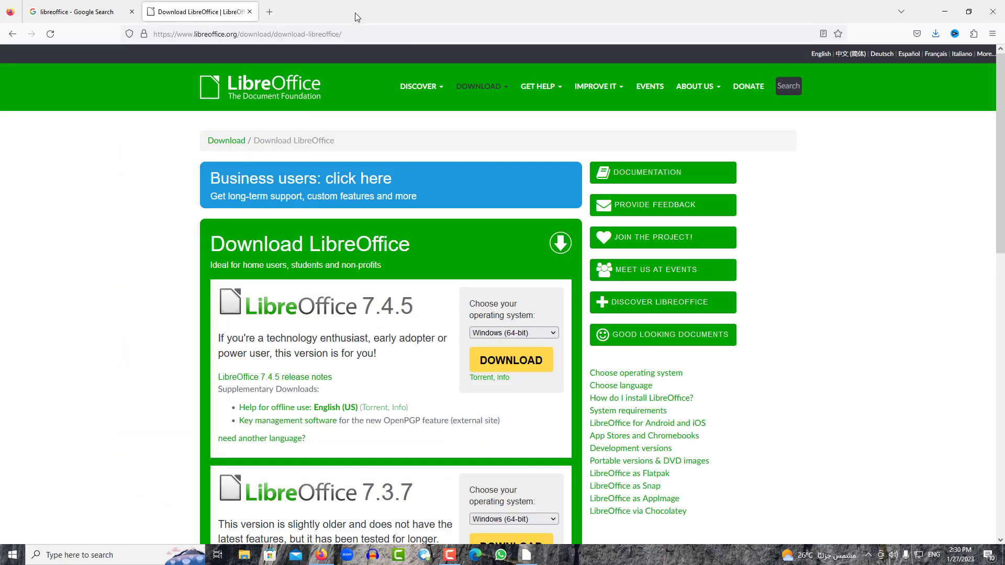
click(250, 11)
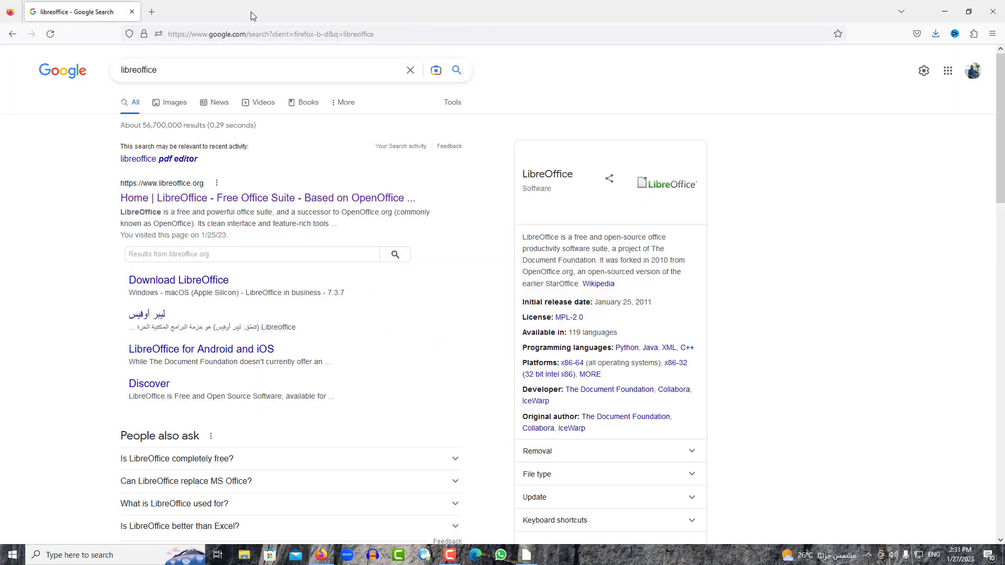
click(152, 11)
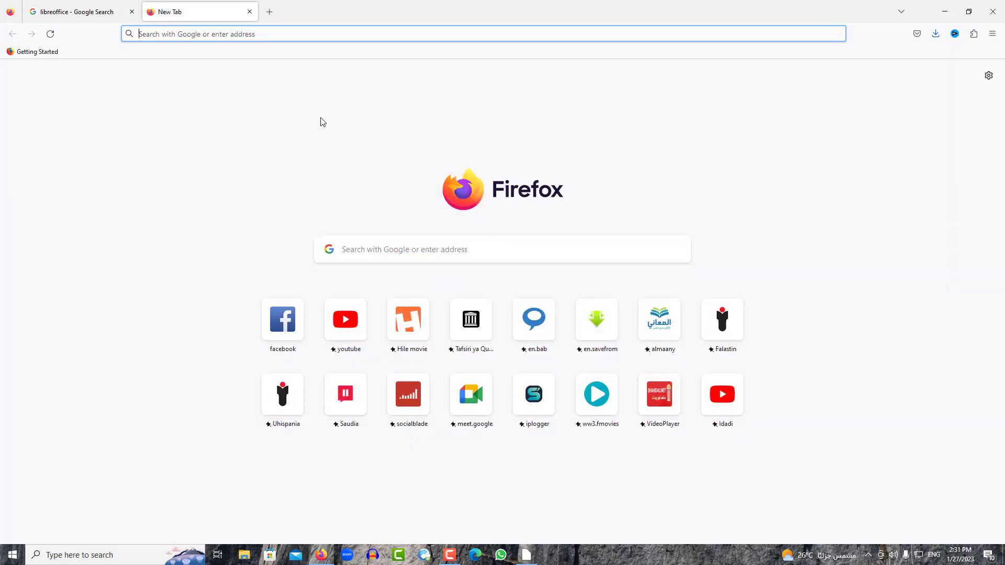
Step: Switch to LibreOffice, open "Information note _ Tanzania" from the Downloads folder, and maximize the document window
click(526, 554)
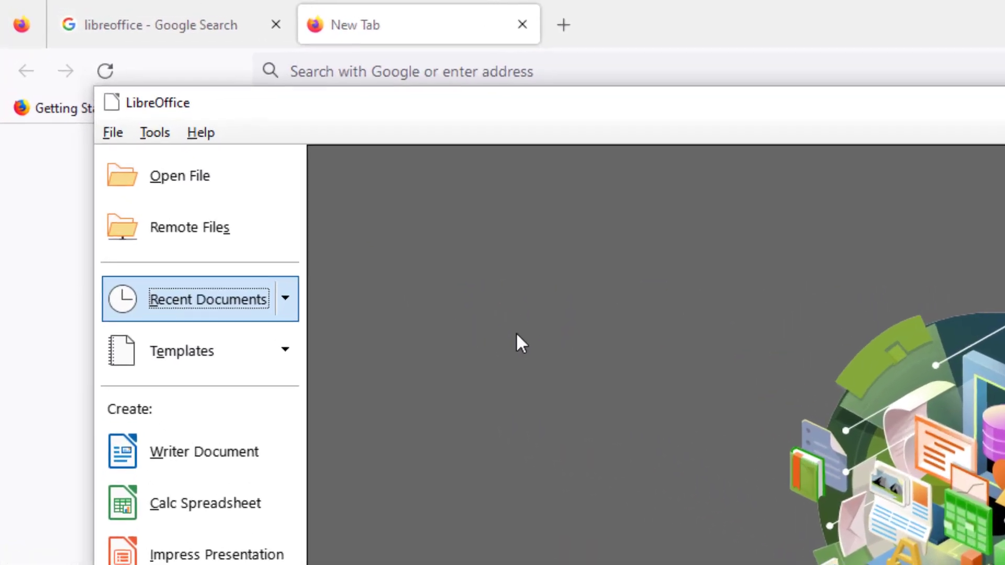
click(174, 185)
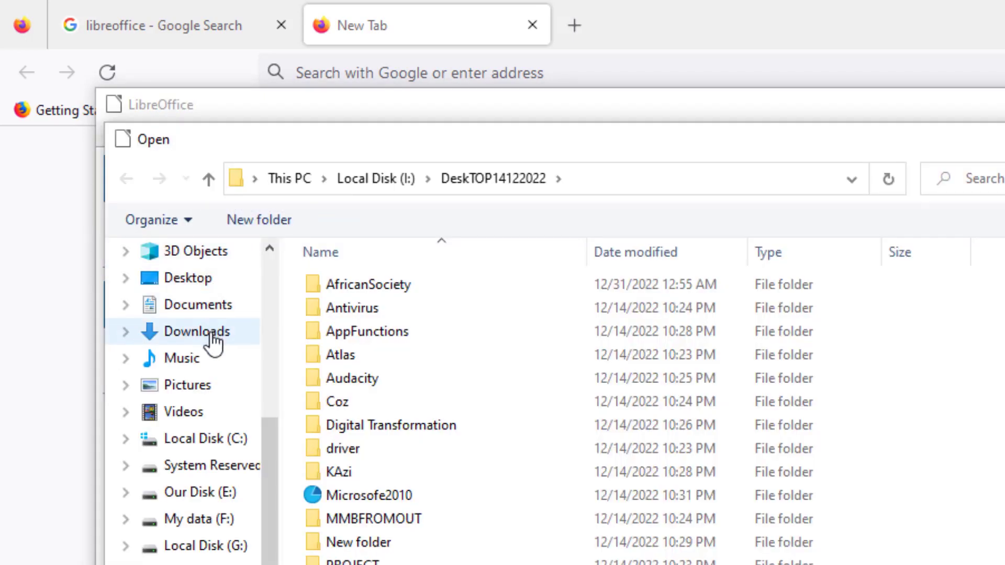
click(215, 343)
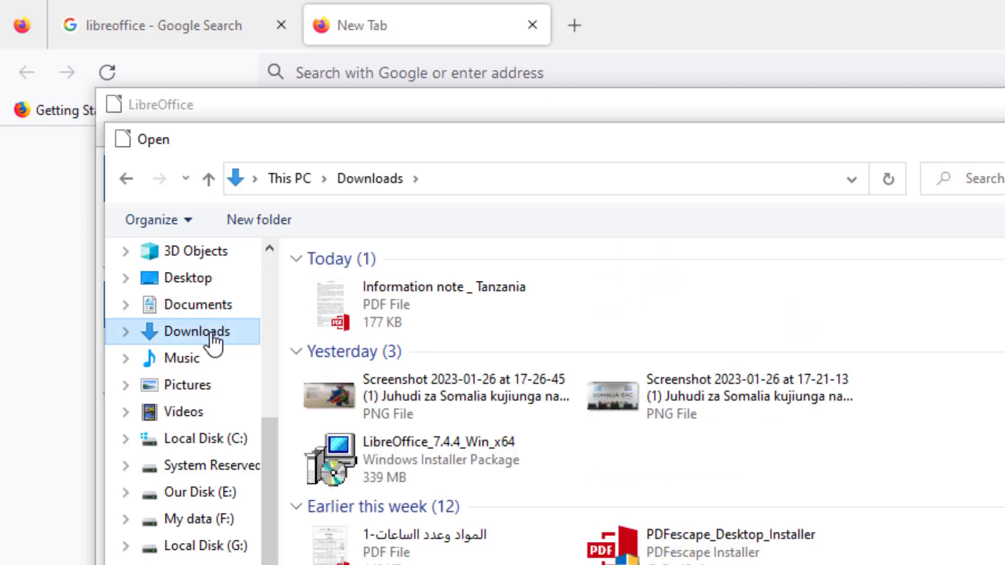
click(408, 298)
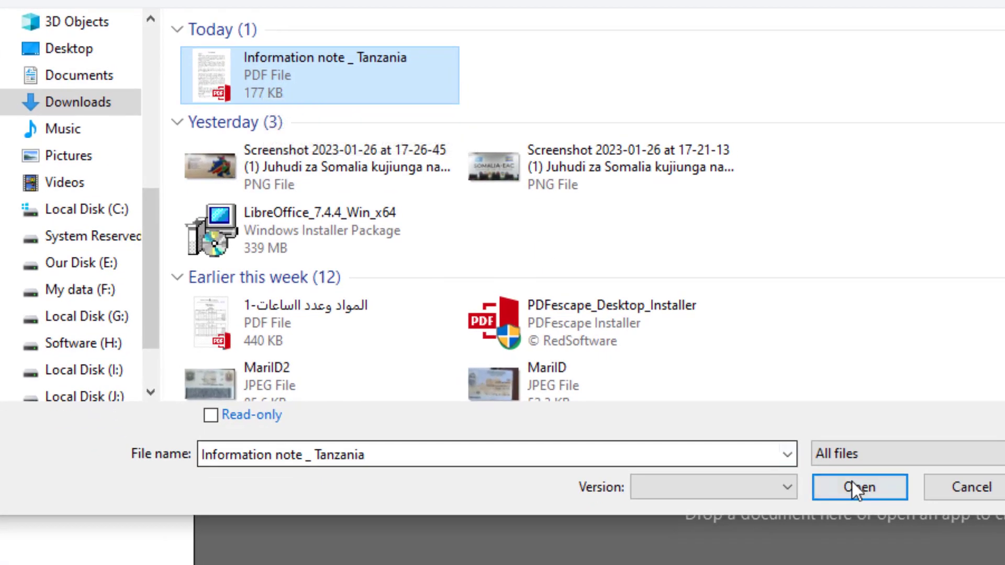
click(871, 511)
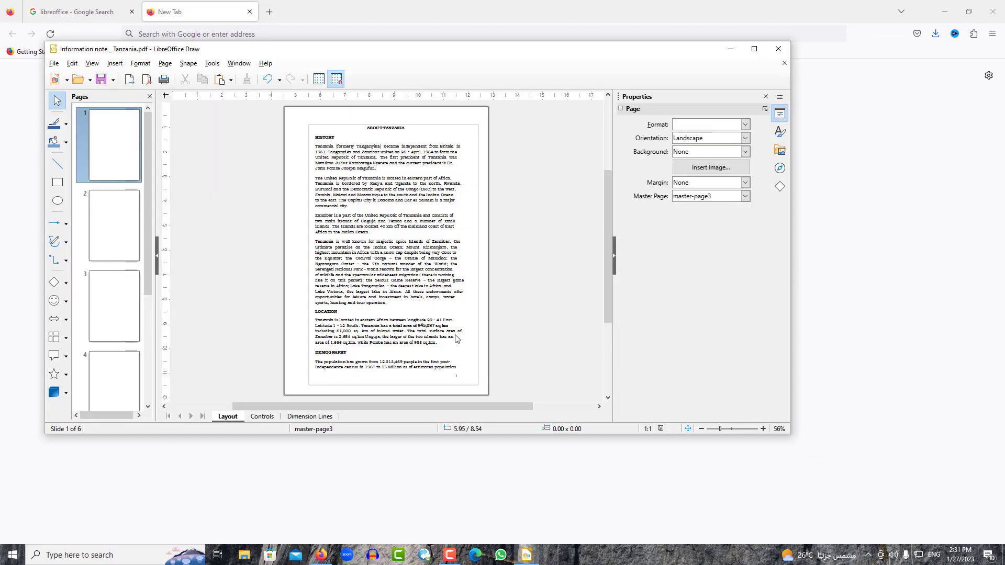
click(754, 49)
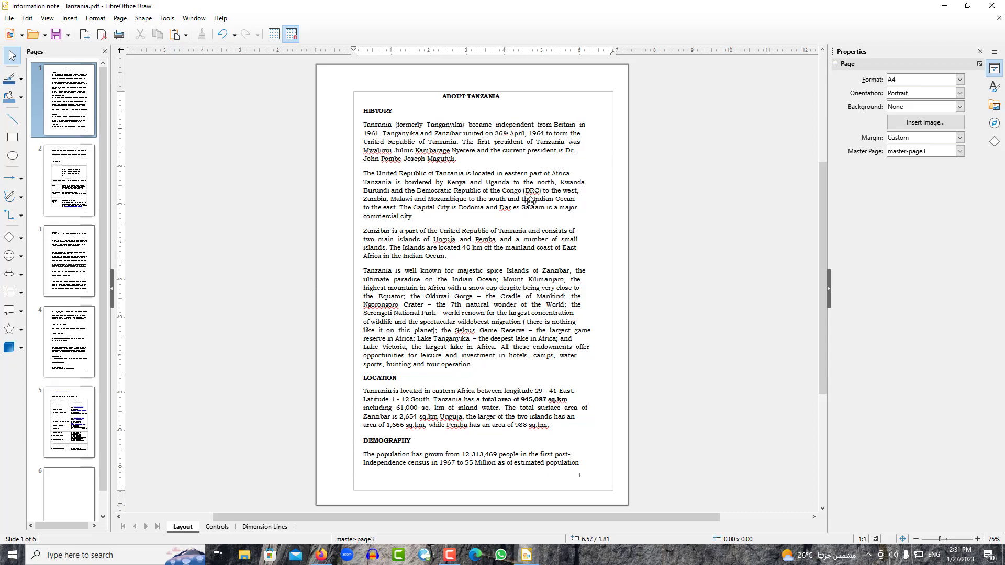
Step: Replace the first "A" of TANZANIA in the page title with a lowercase "a", making it "ABOUT TaNZANIA"
ctrl+scroll(459, 248, up, 5)
scroll(434, 251, up, 5)
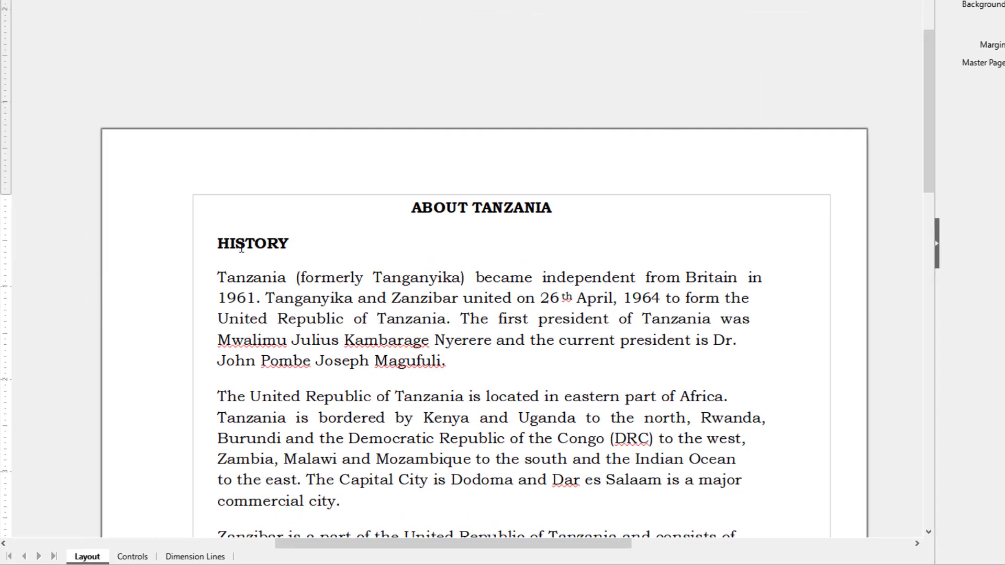
click(299, 286)
click(446, 208)
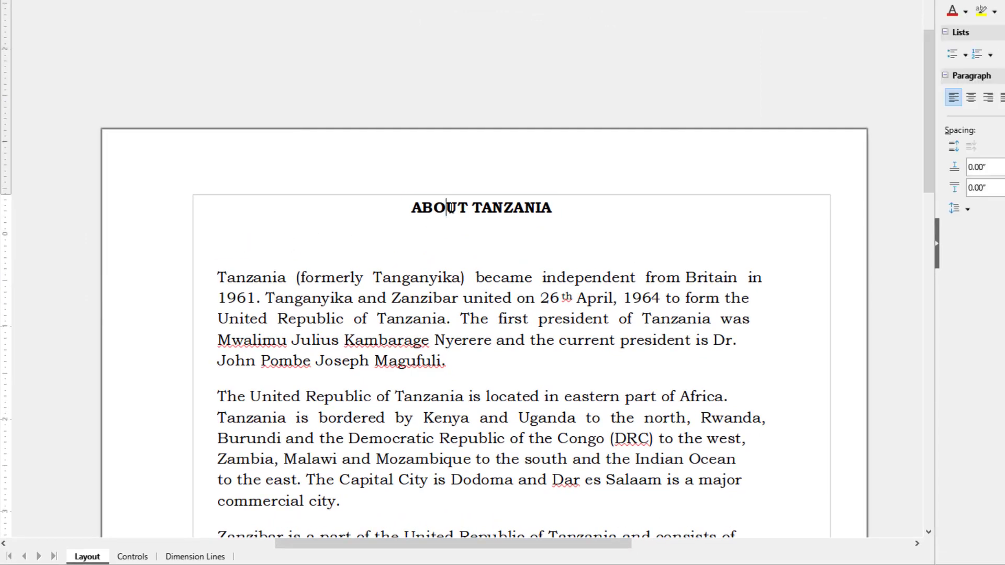
click(489, 208)
key(BackSpace)
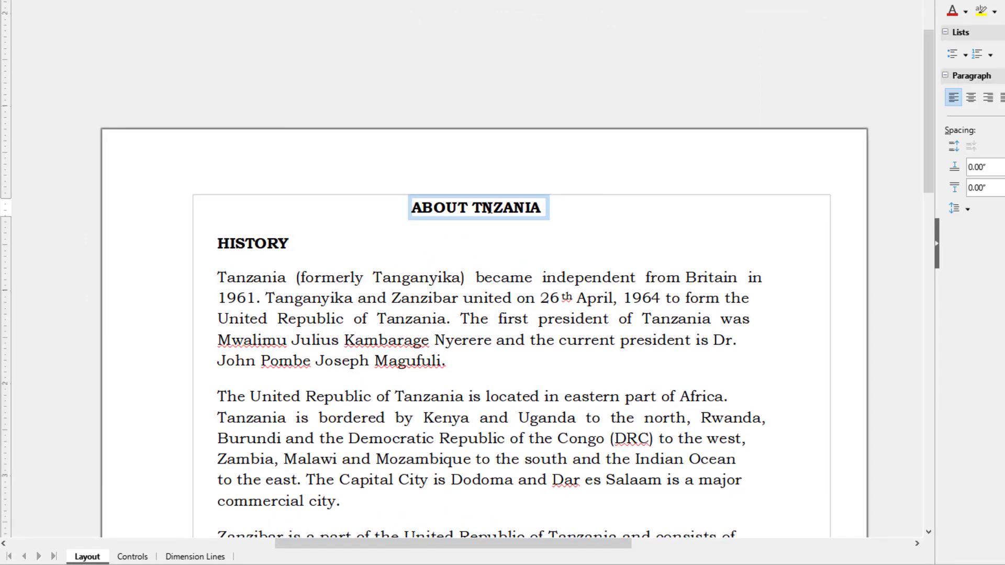
text(a)
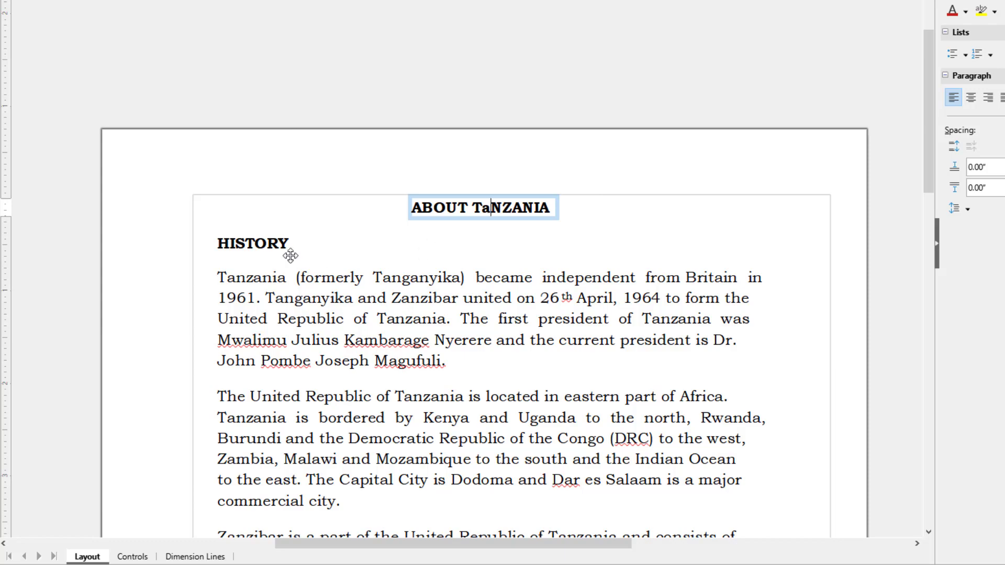
Step: Change the heading "HISTORY" to "HISTORia"
click(265, 247)
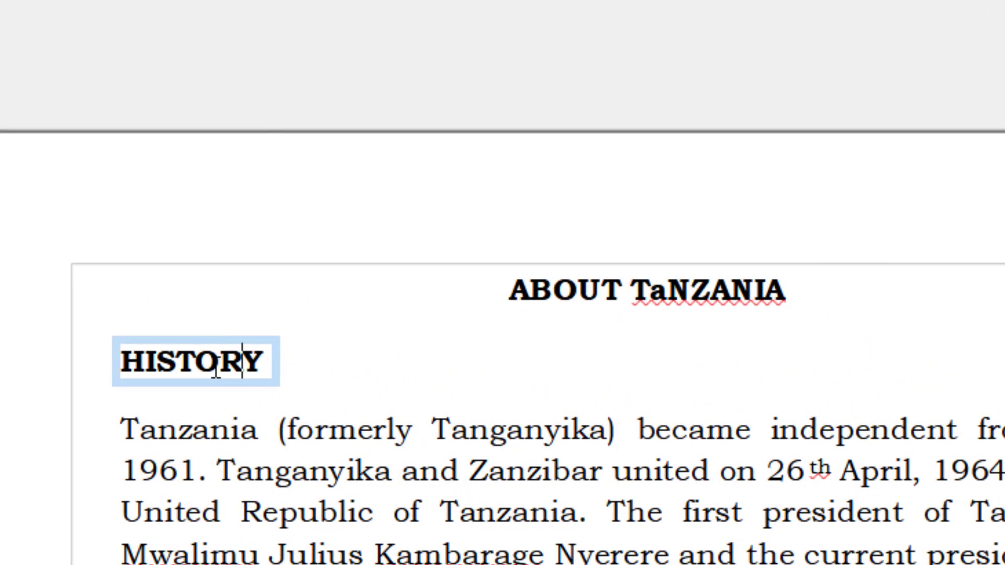
key(BackSpace)
text(ia)
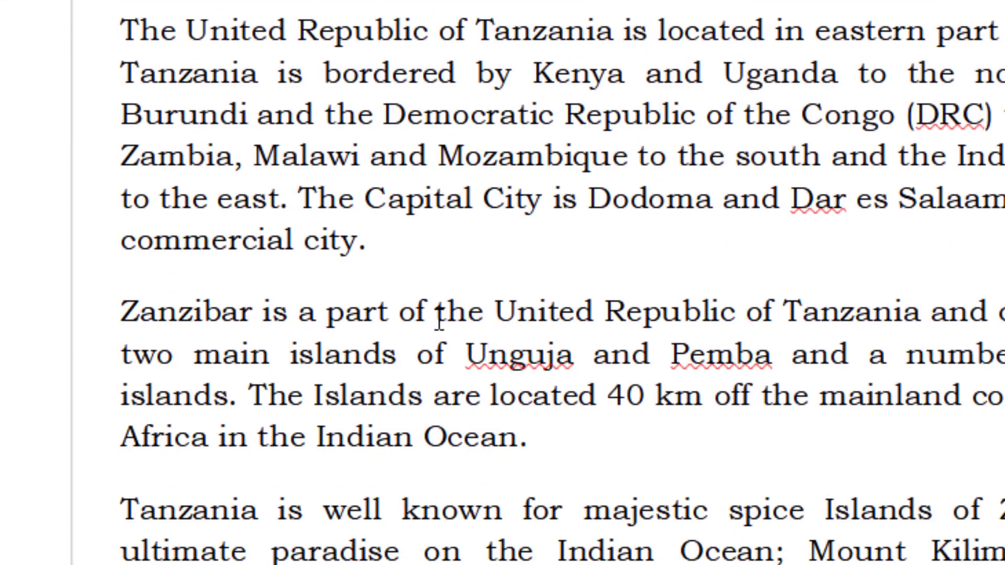
click(439, 313)
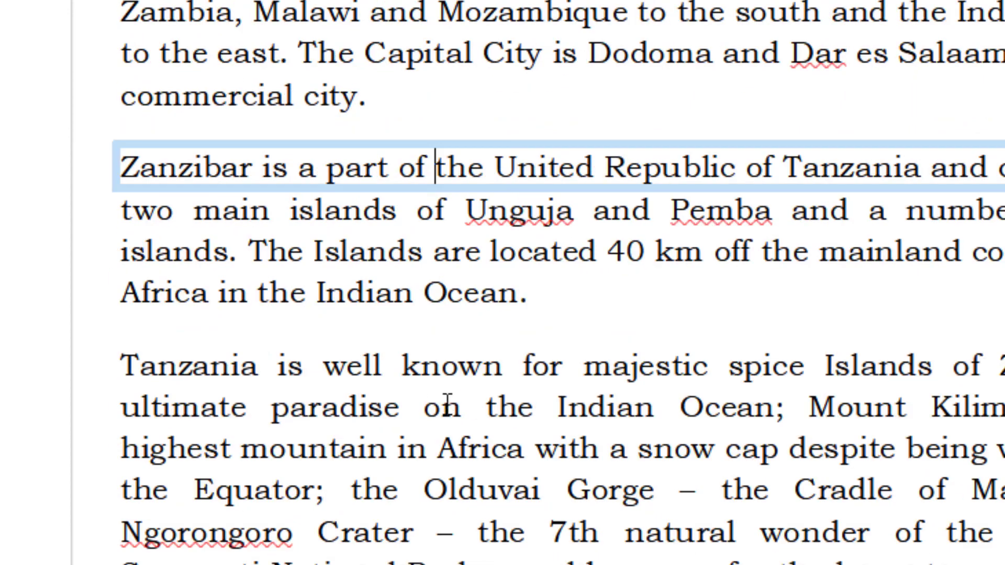
click(445, 532)
click(446, 449)
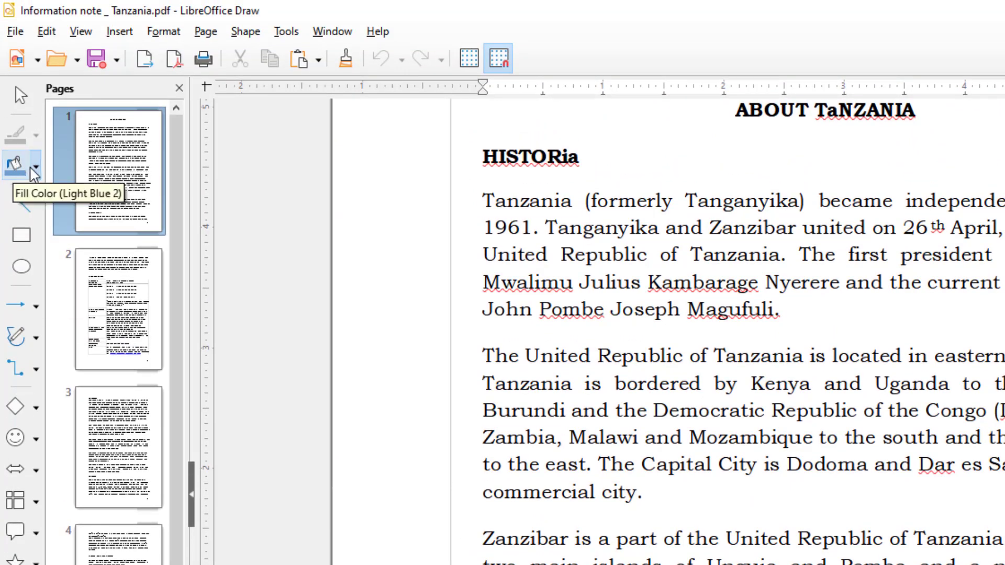
click(34, 168)
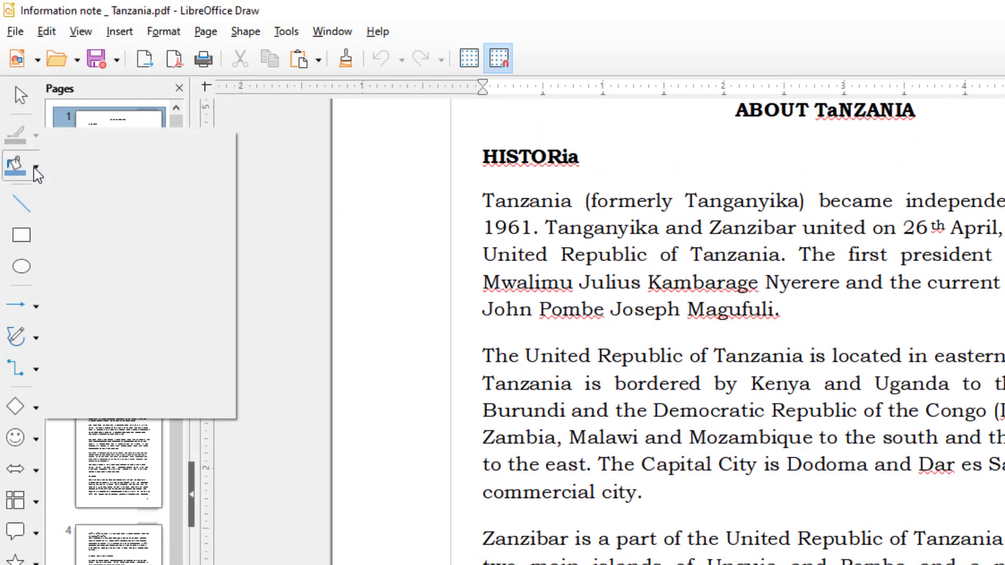
Step: Colour the text line "United Republic of Tanzania. The first president of Tanzania was" light green
triple_click(577, 249)
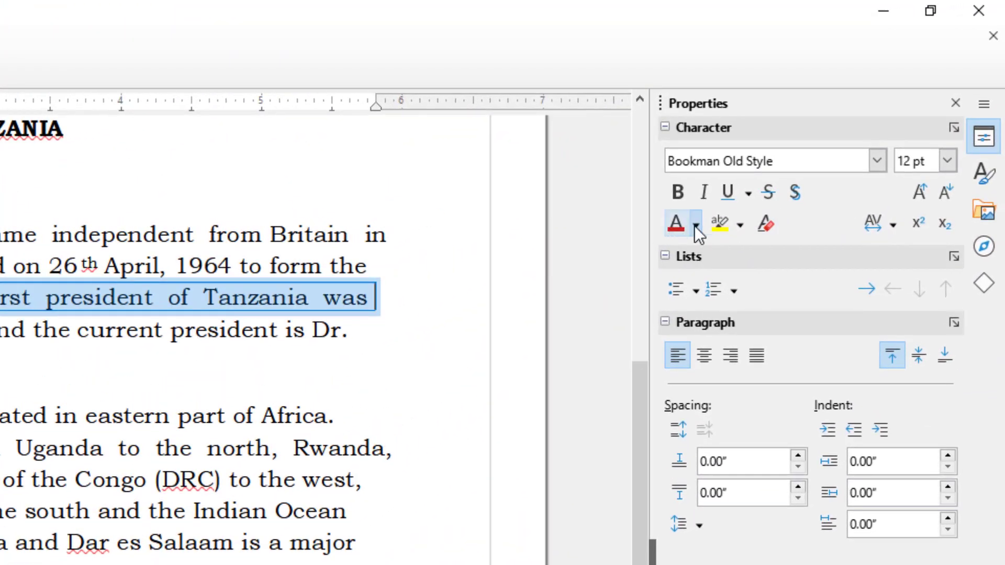
click(696, 225)
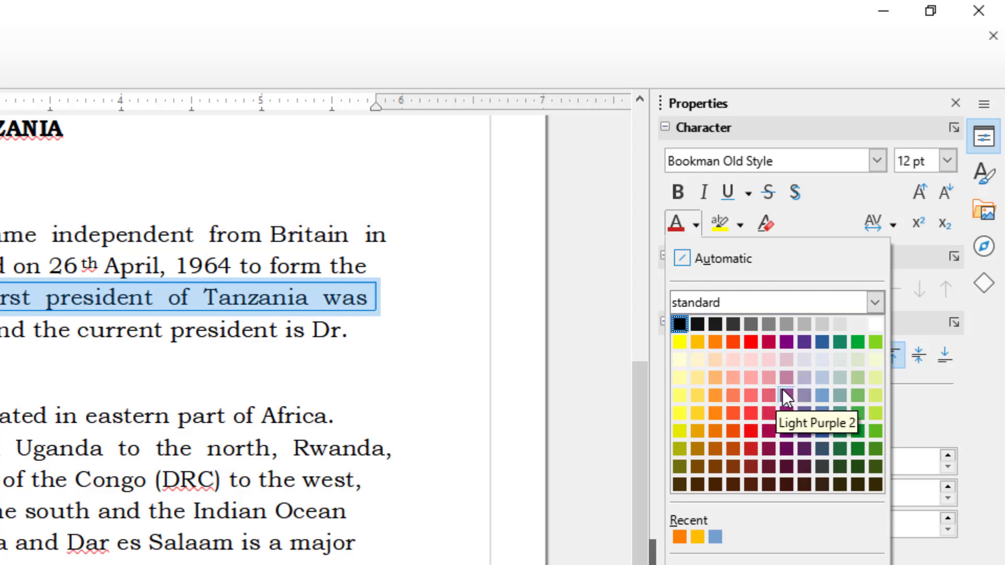
click(852, 410)
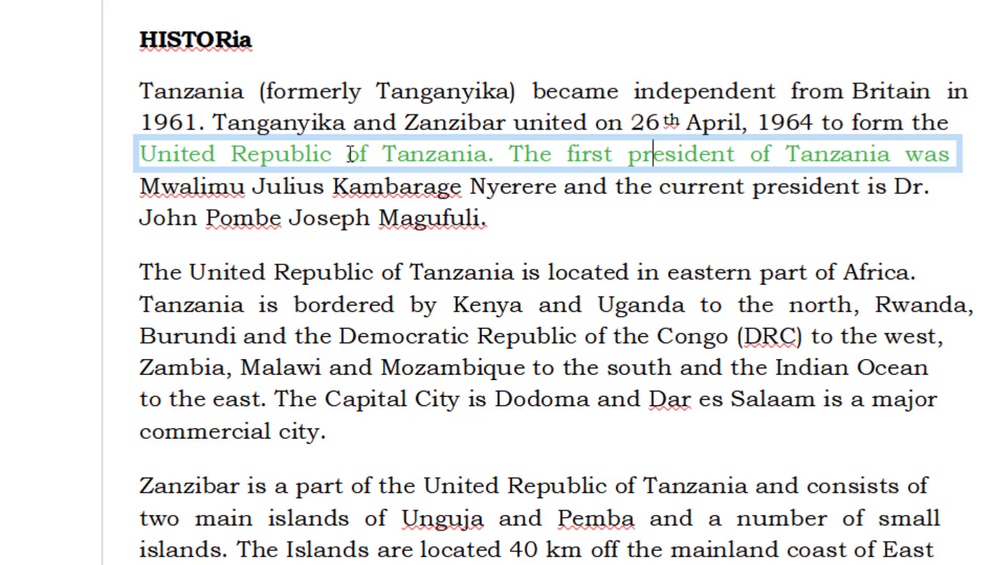
Step: Strike through "rly Tanganyika)" in the first paragraph and italicize "United Republic of Tanzania a" in the Zanzibar paragraph
drag(333, 92, 533, 91)
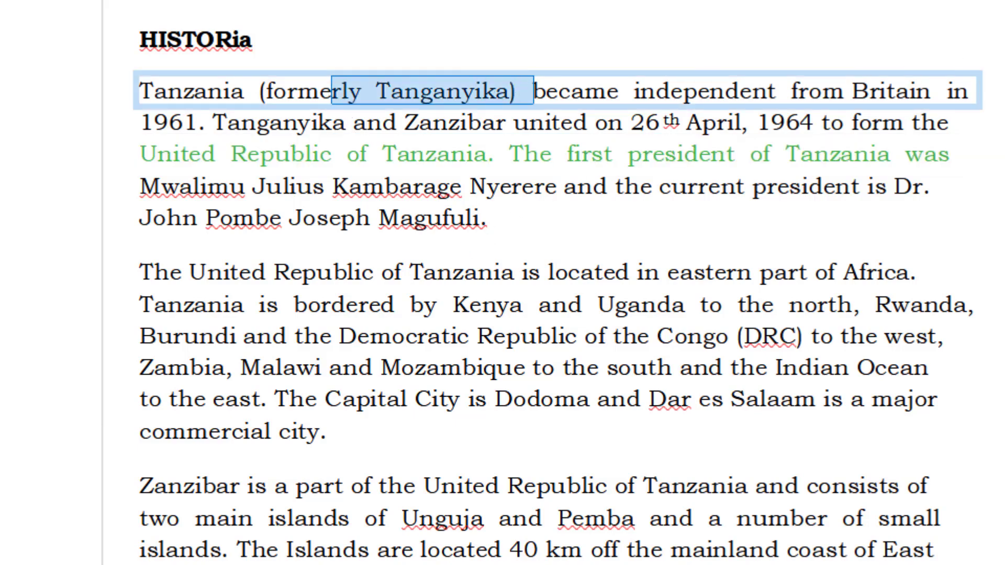
click(886, 96)
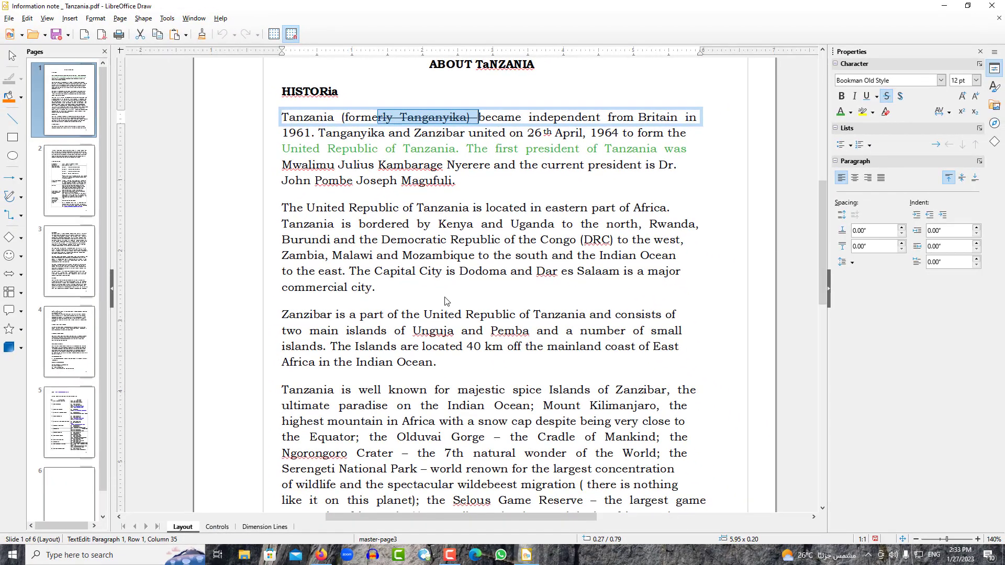
drag(418, 314, 597, 315)
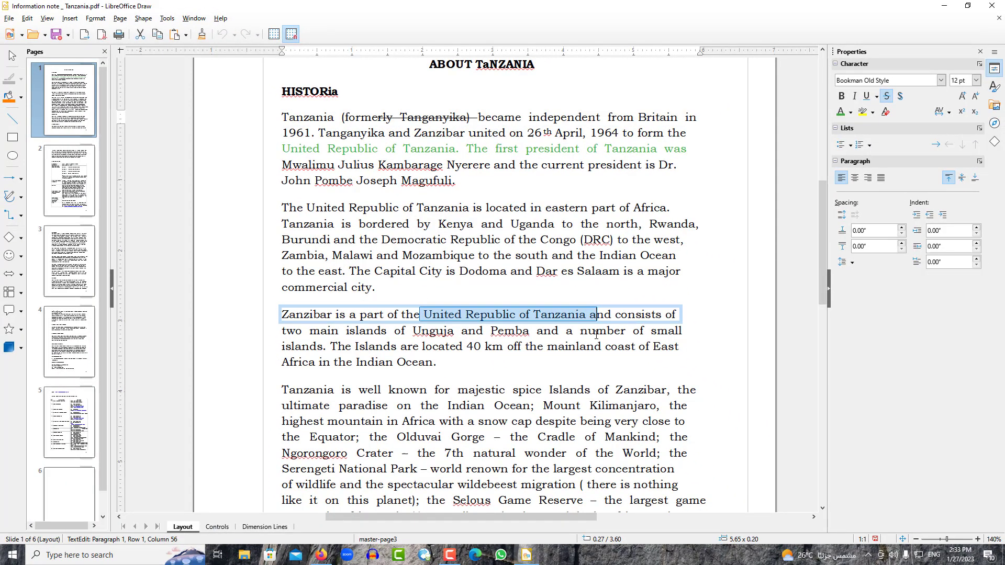
click(854, 96)
click(518, 362)
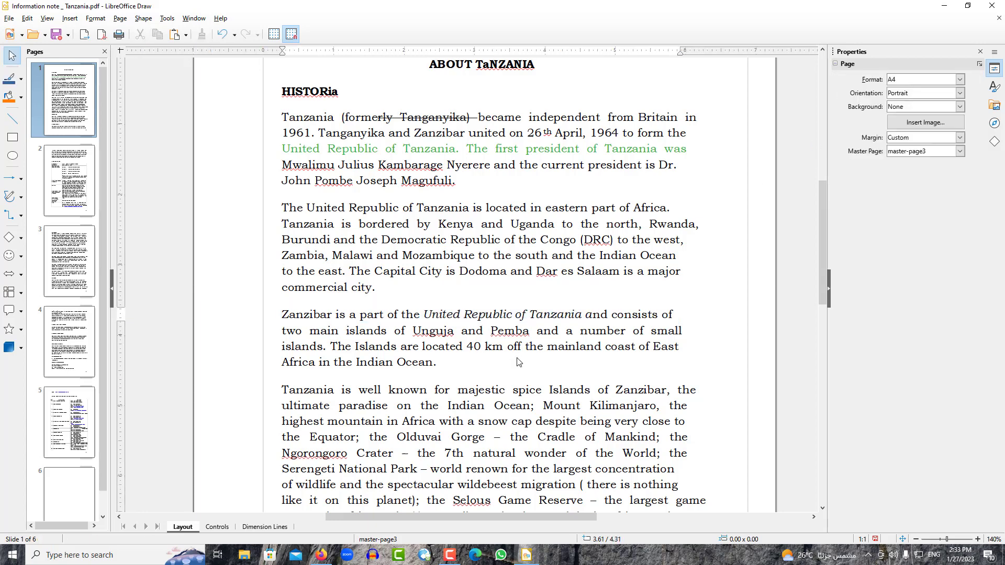
Step: Try moving all the objects on page 1 about 3.13 inches to the right, and undo the move
scroll(491, 380, down, 8)
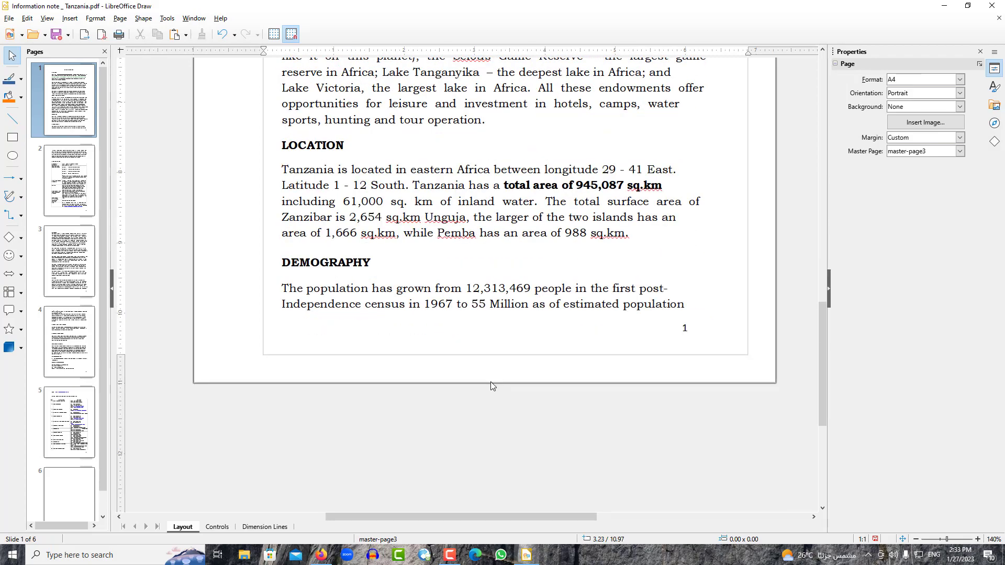
scroll(491, 386, up, 10)
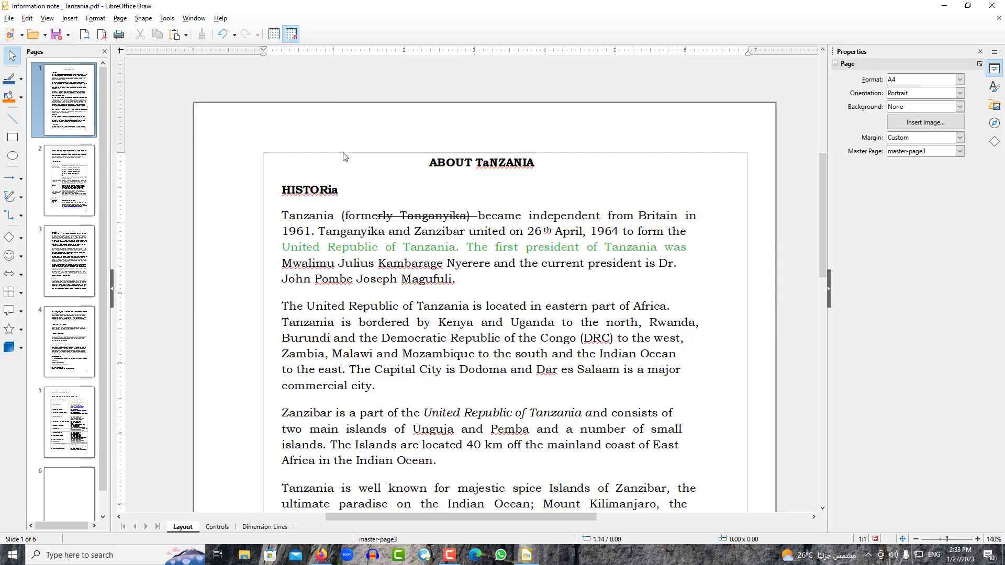
key(ctrl+a)
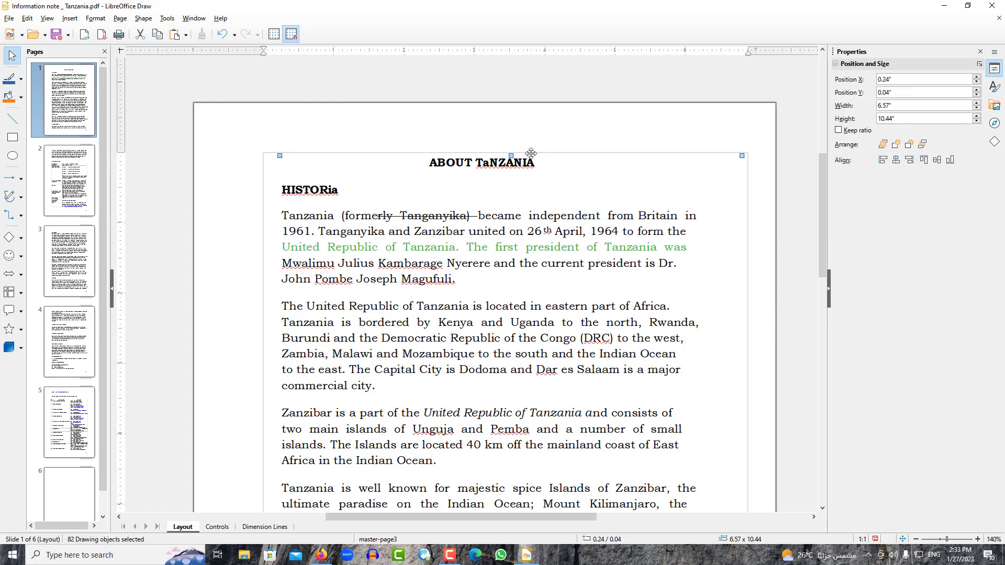
drag(522, 155, 750, 154)
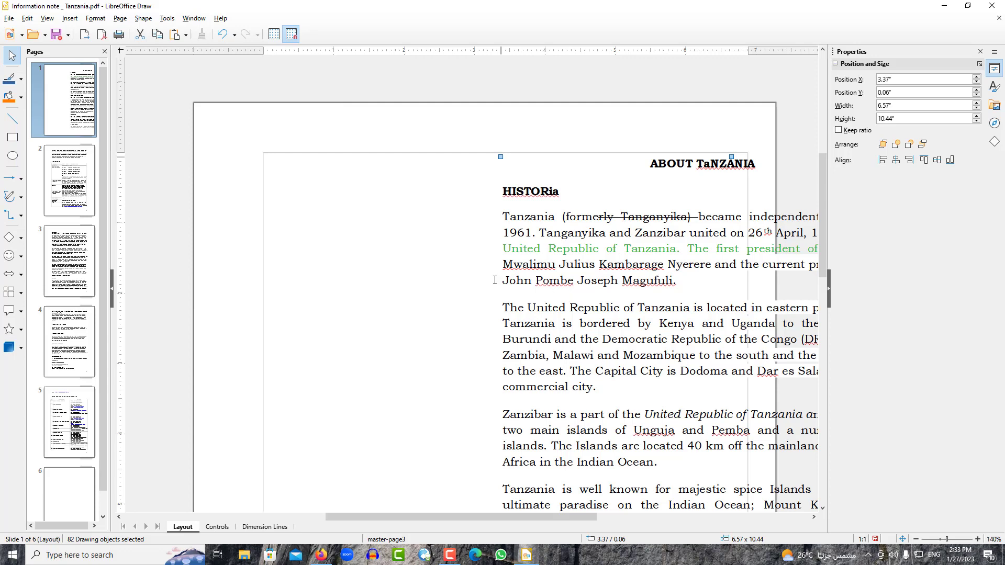
key(ctrl+z)
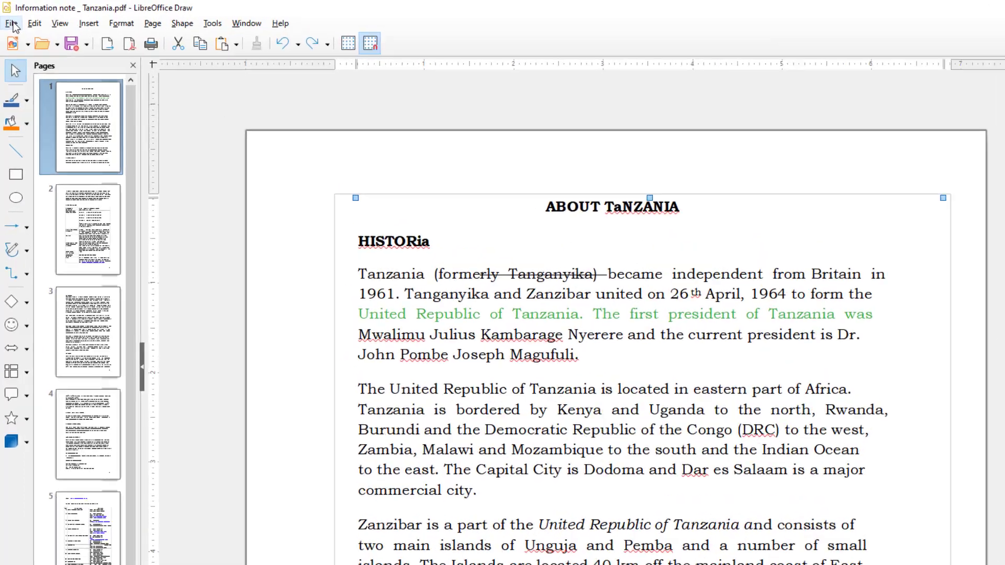
Step: Open the PDF export options, try the watermark setting on and off, and try limiting the range to page 5
click(8, 18)
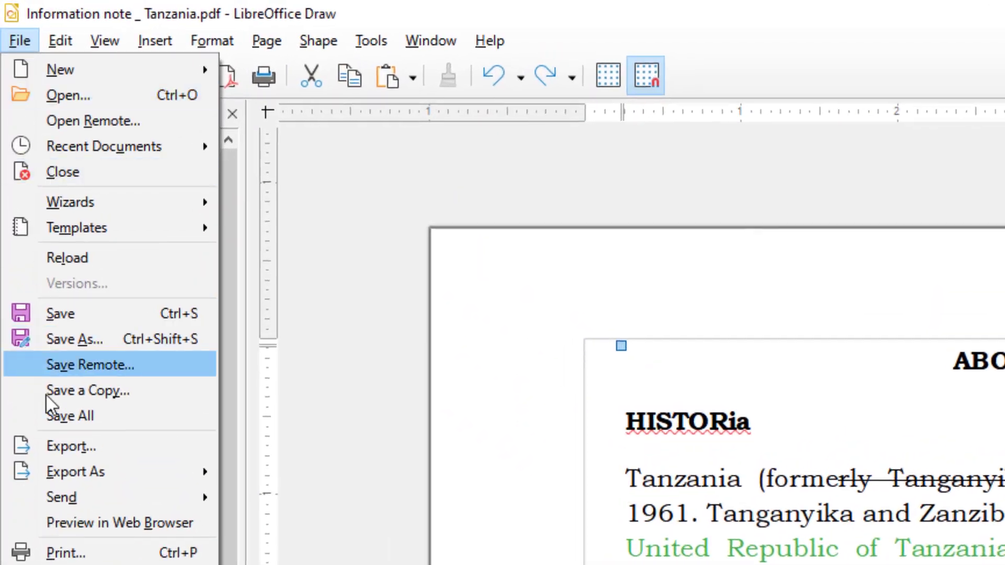
mouse_move(91, 470)
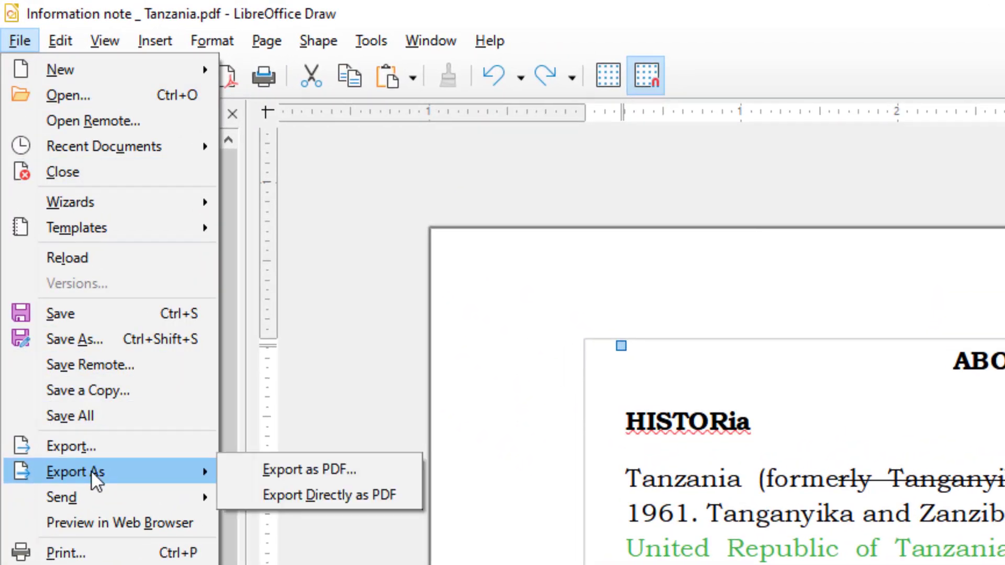
click(294, 477)
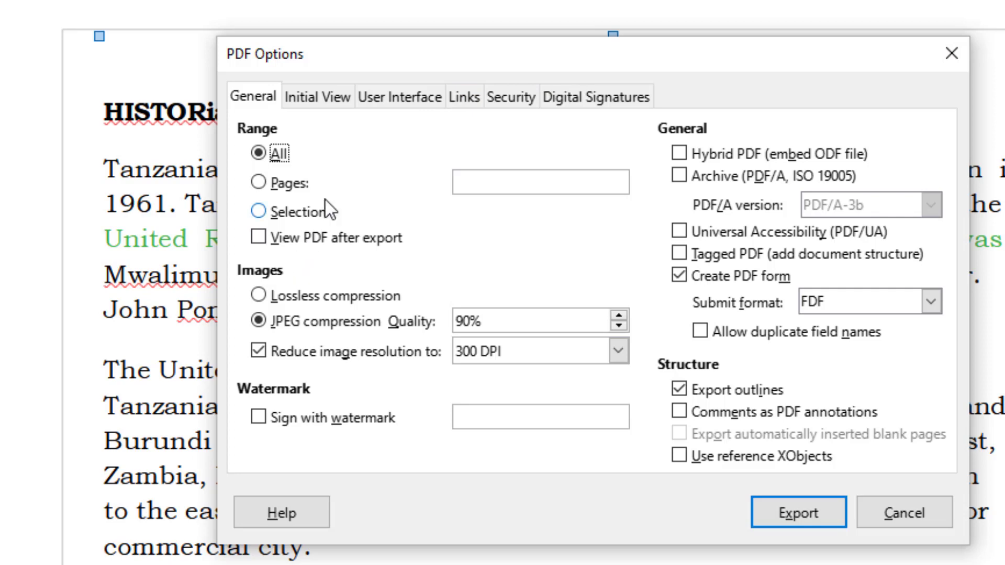
click(303, 421)
click(305, 416)
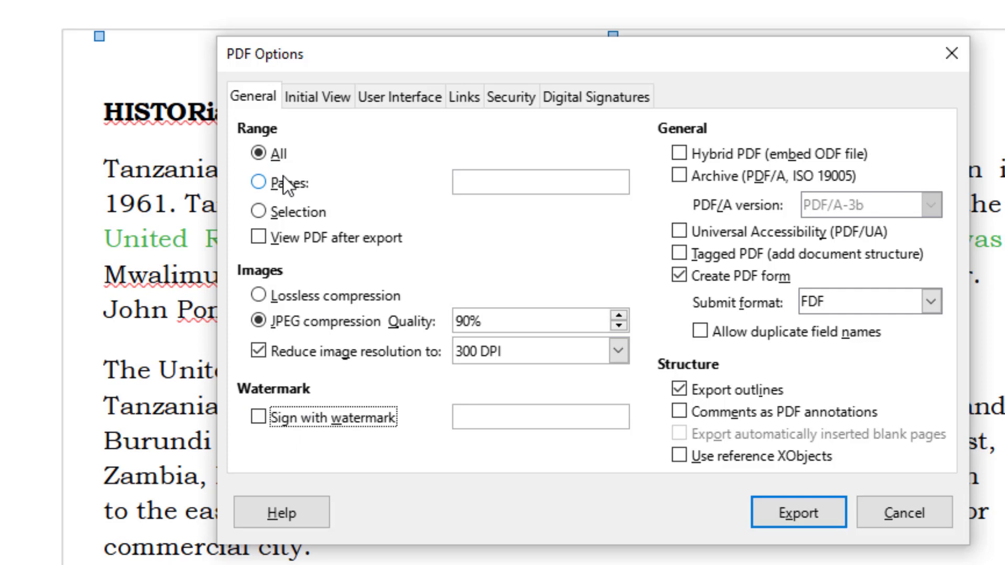
click(287, 191)
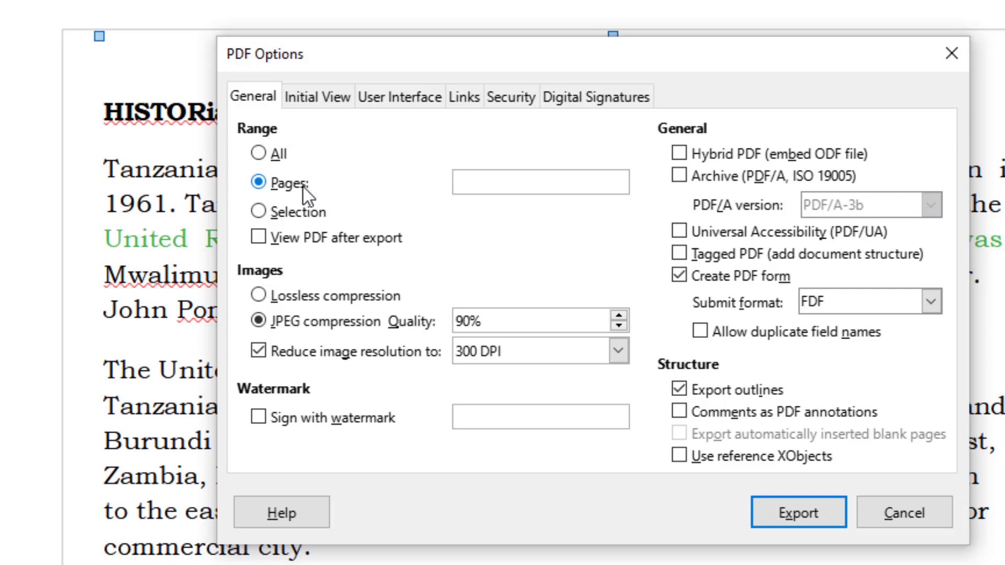
text(5)
Step: Review the PDF export's user interface and password security options, and leave the PDF options without exporting
click(421, 99)
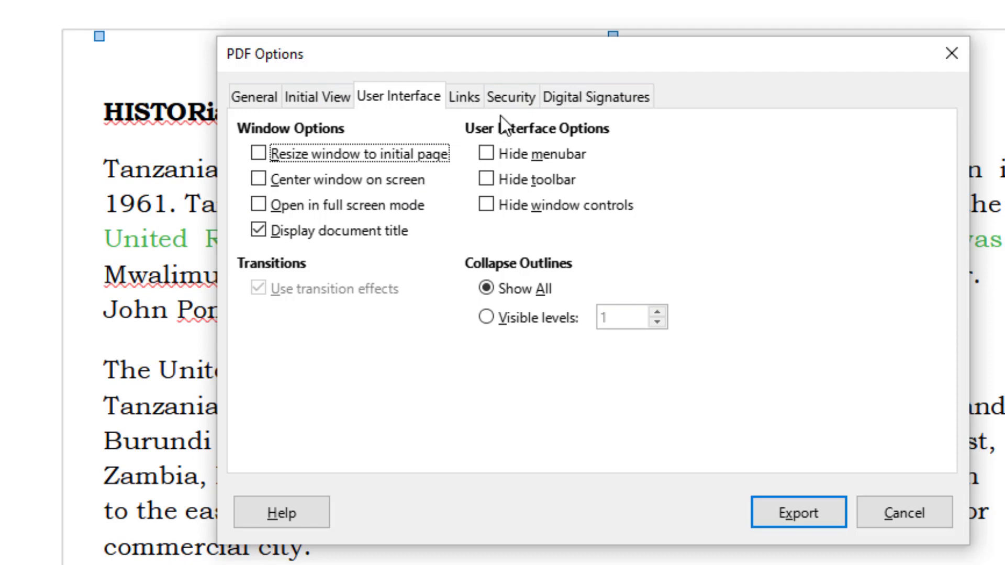
click(511, 97)
click(276, 161)
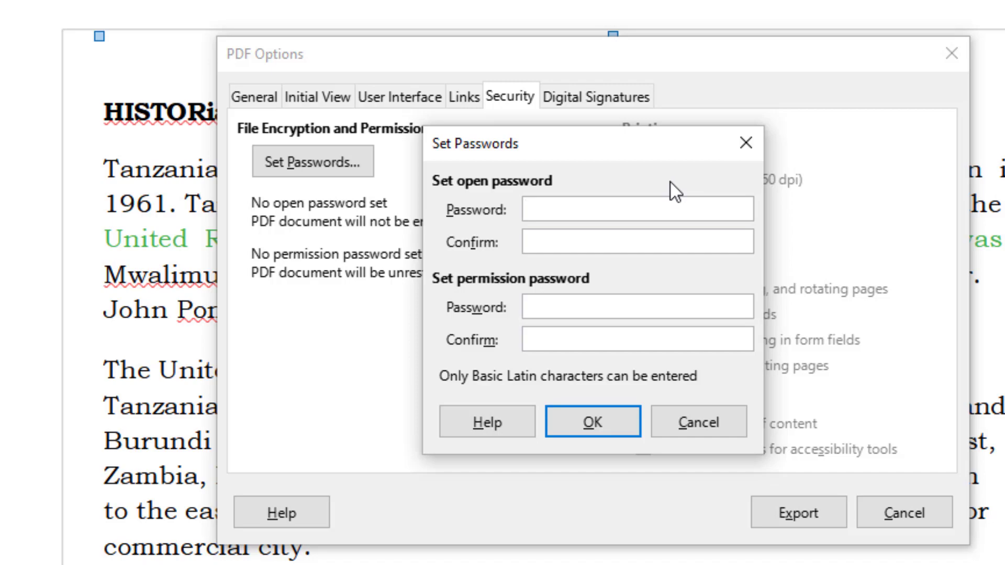
click(746, 144)
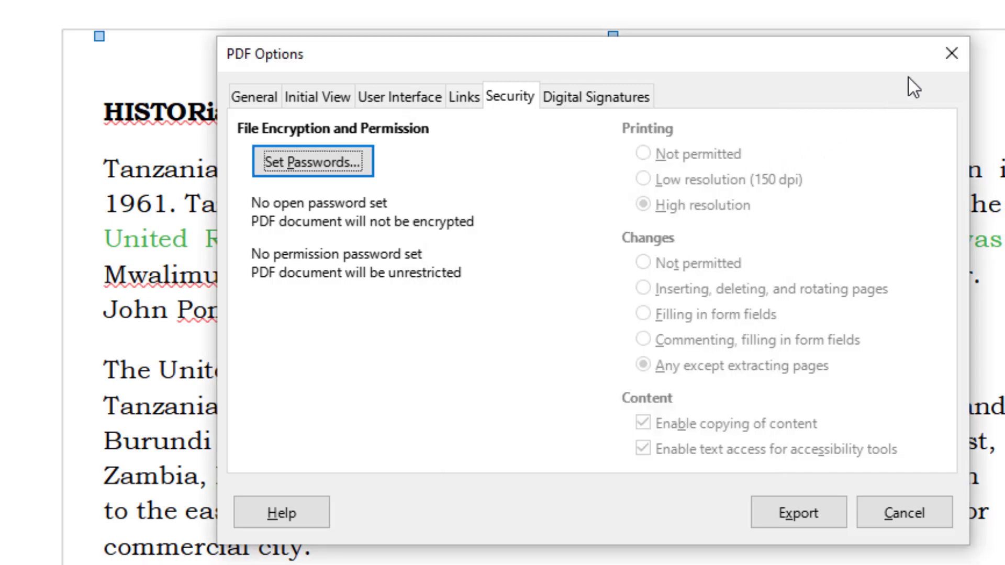
click(950, 57)
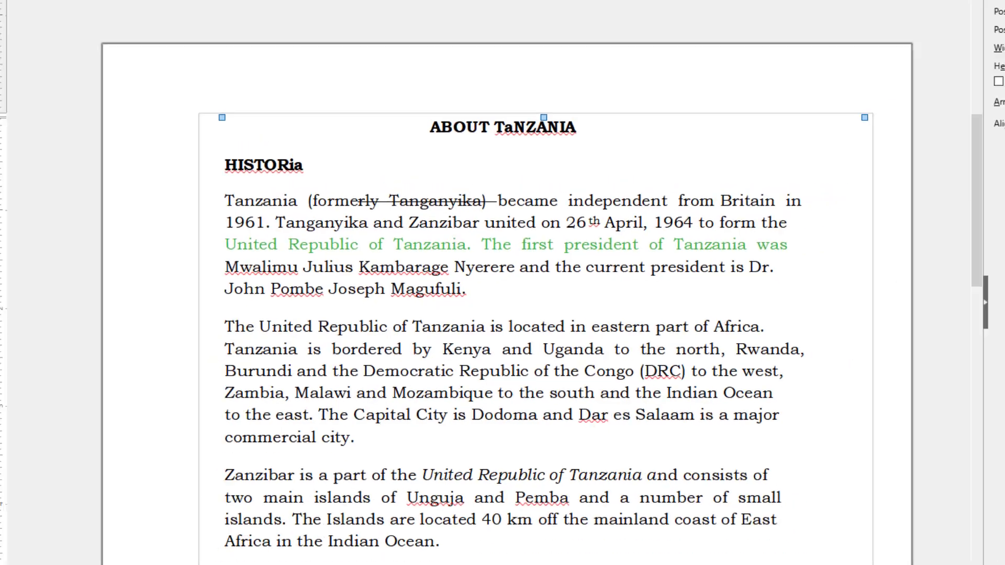
Step: Open the general export dialog for the document and examine the available file formats, keeping GIF - Graphics Interchange Format selected
click(7, 16)
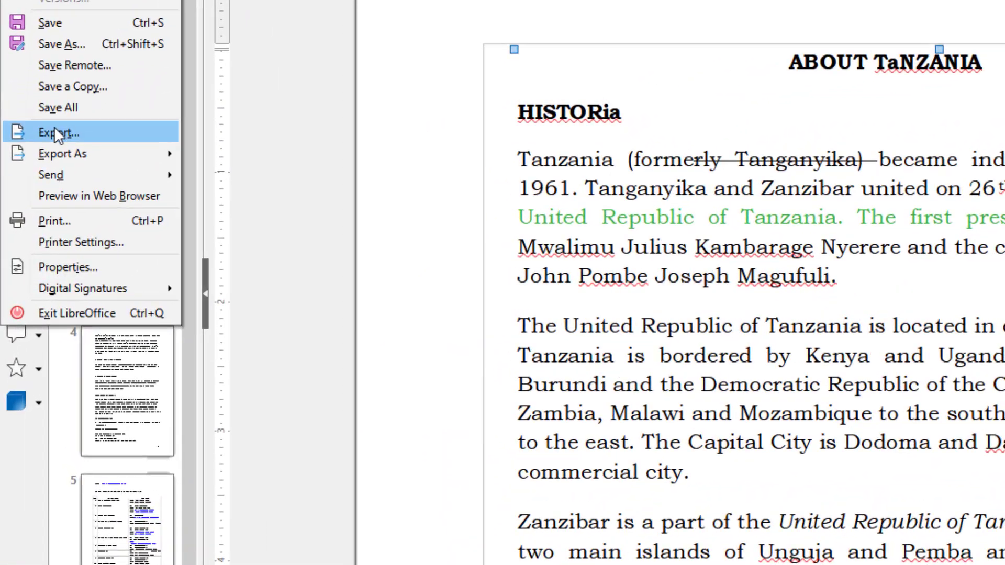
click(51, 154)
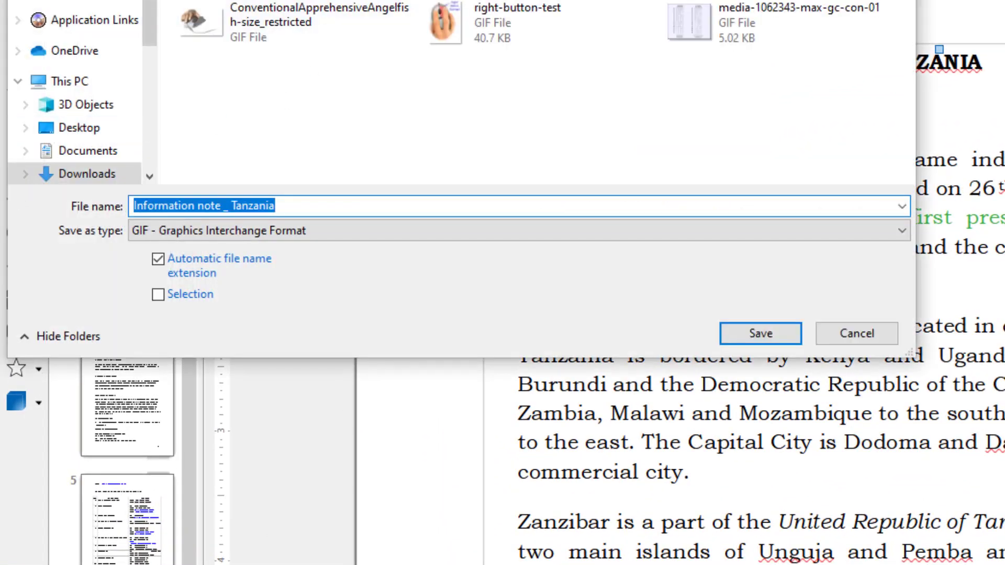
click(320, 232)
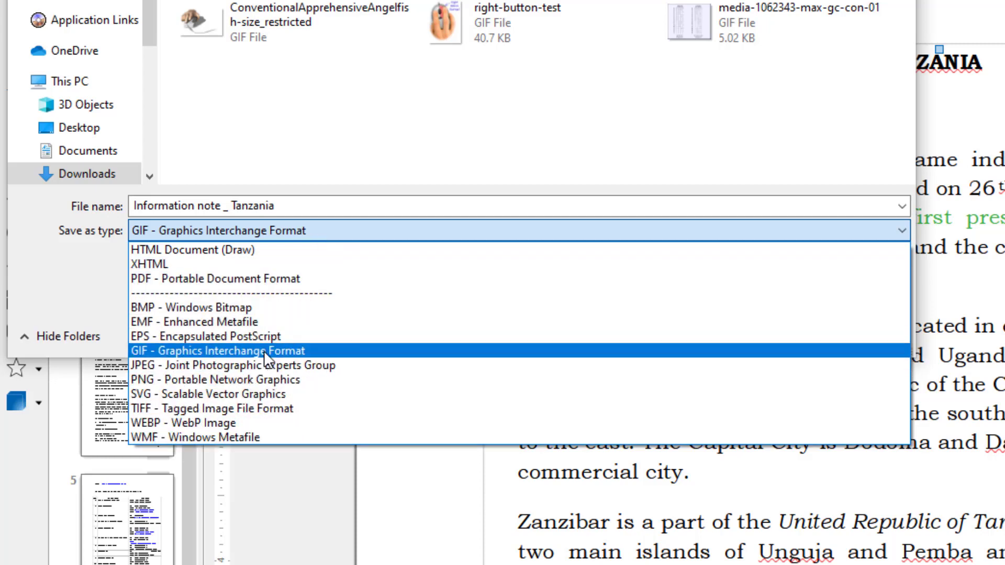
click(774, 145)
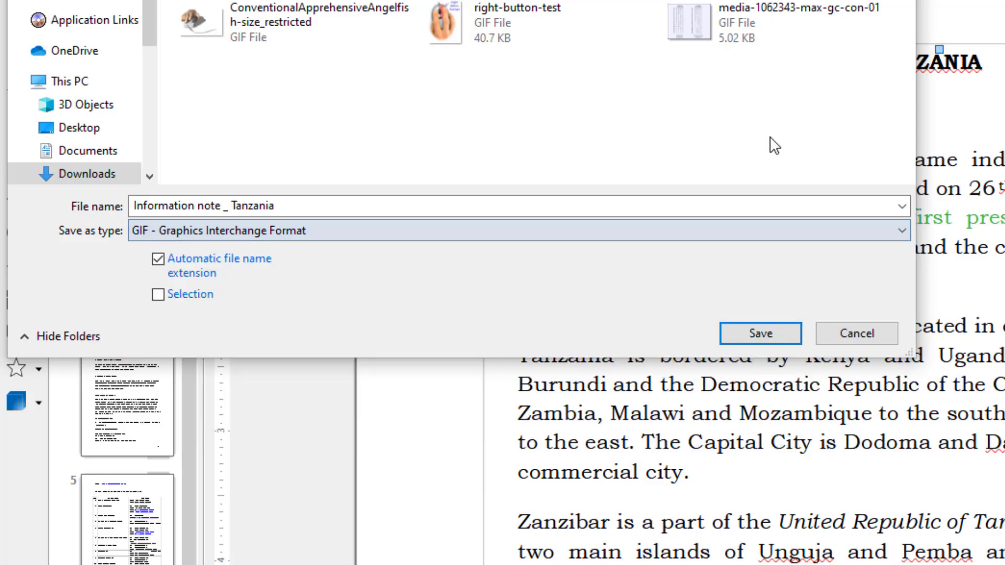